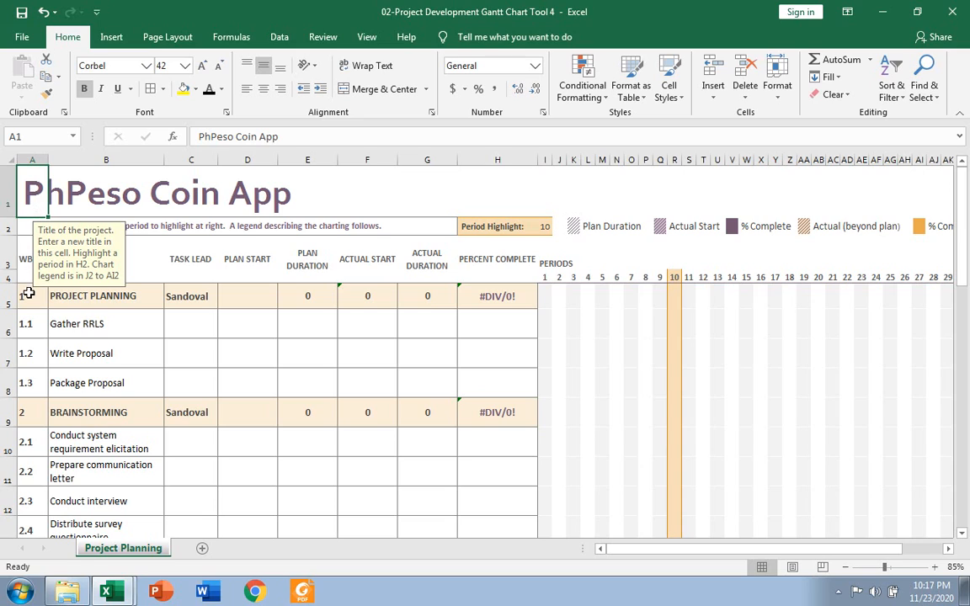
- Examine the WBS, activity and task lead entries for Project Planning and its three subtasks
click(133, 297)
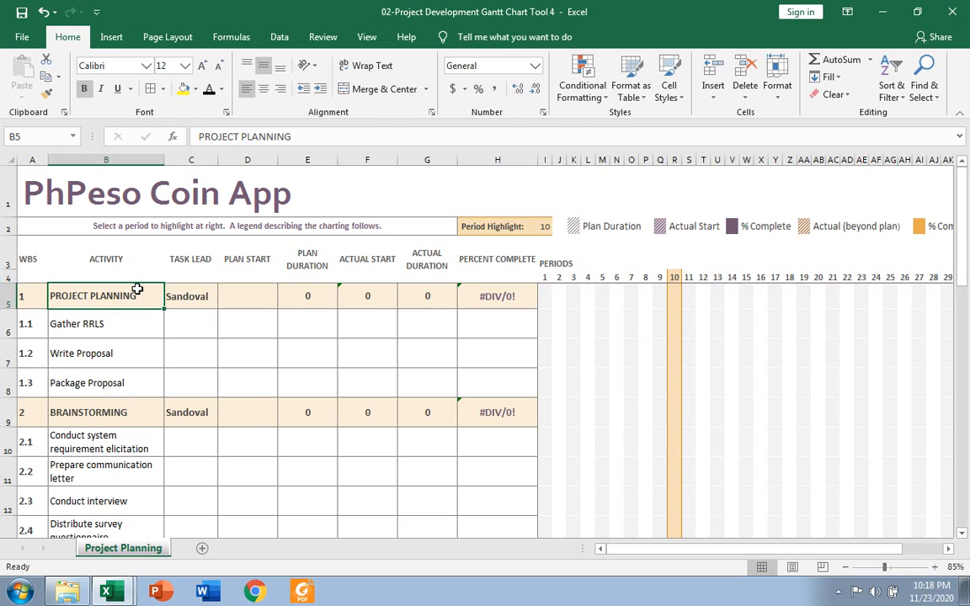
click(17, 267)
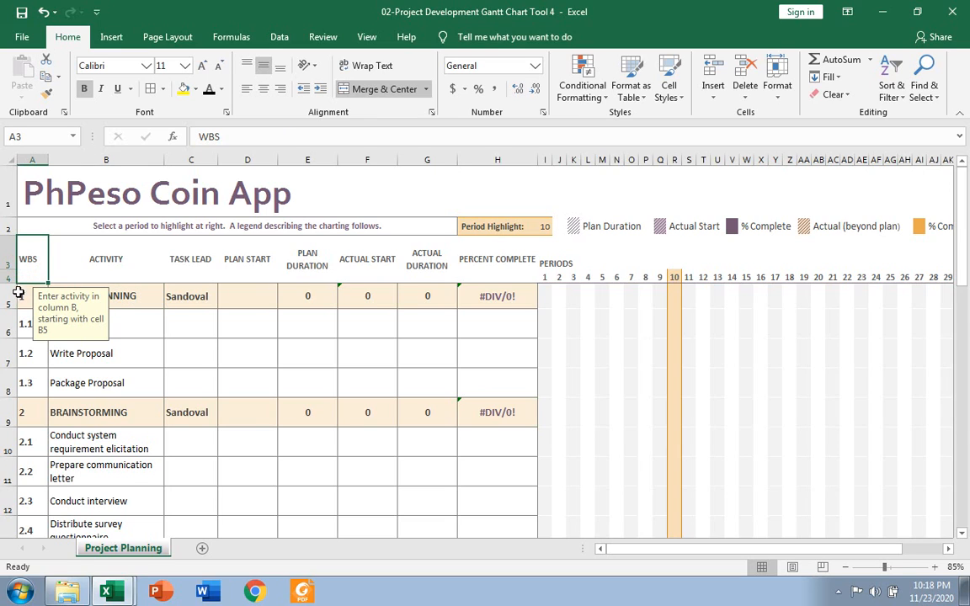
click(167, 318)
click(129, 327)
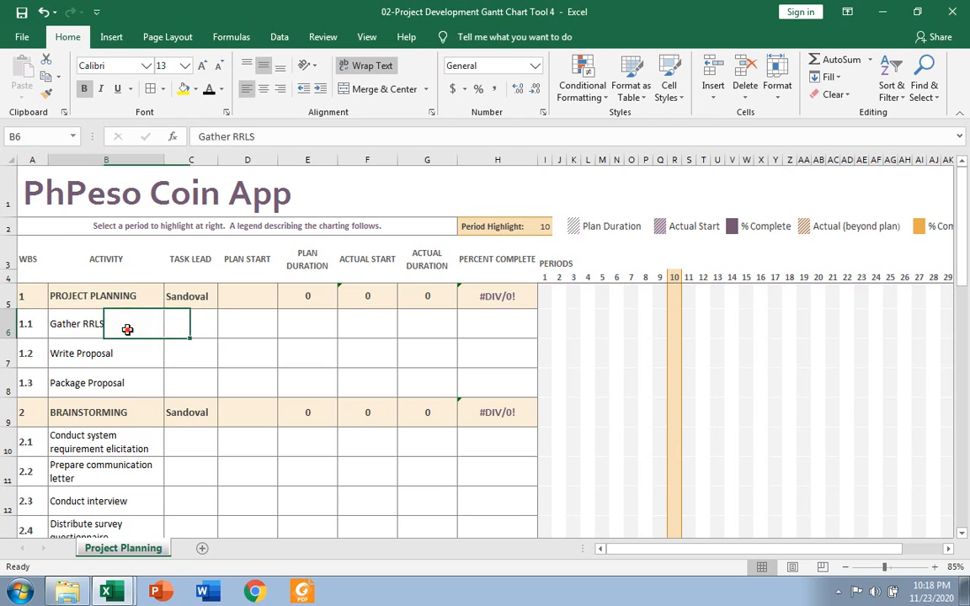
click(96, 380)
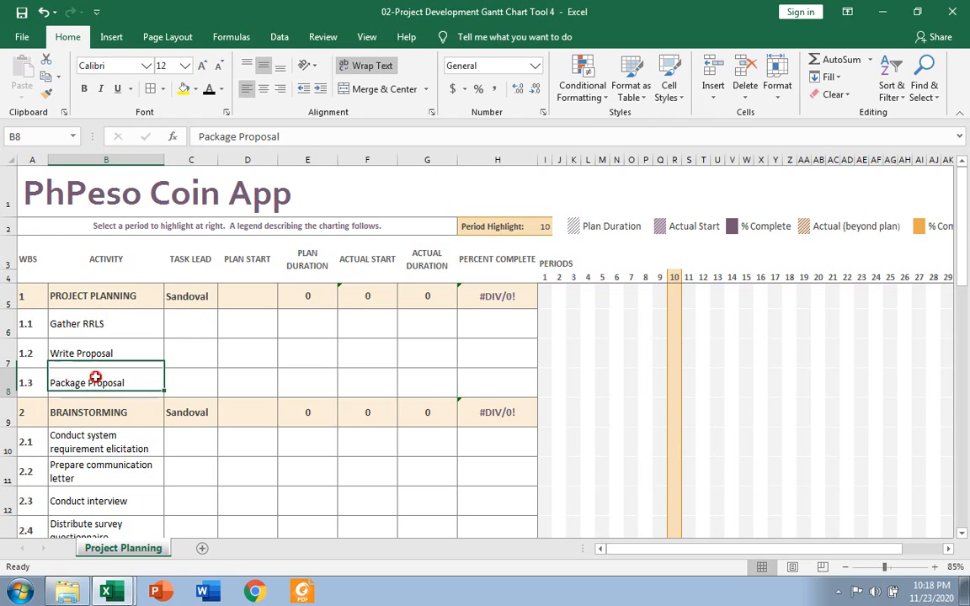
click(193, 295)
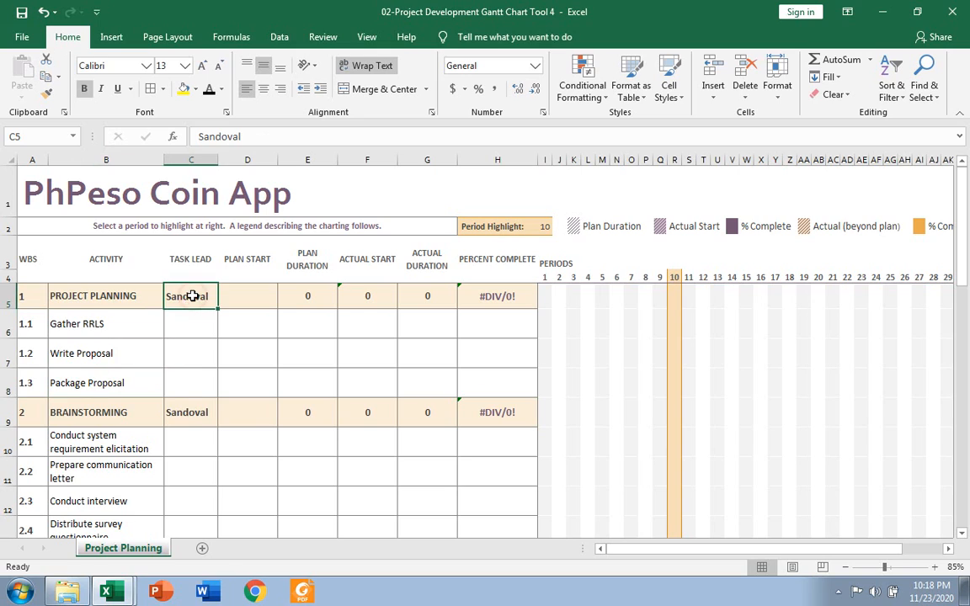
click(193, 352)
click(194, 377)
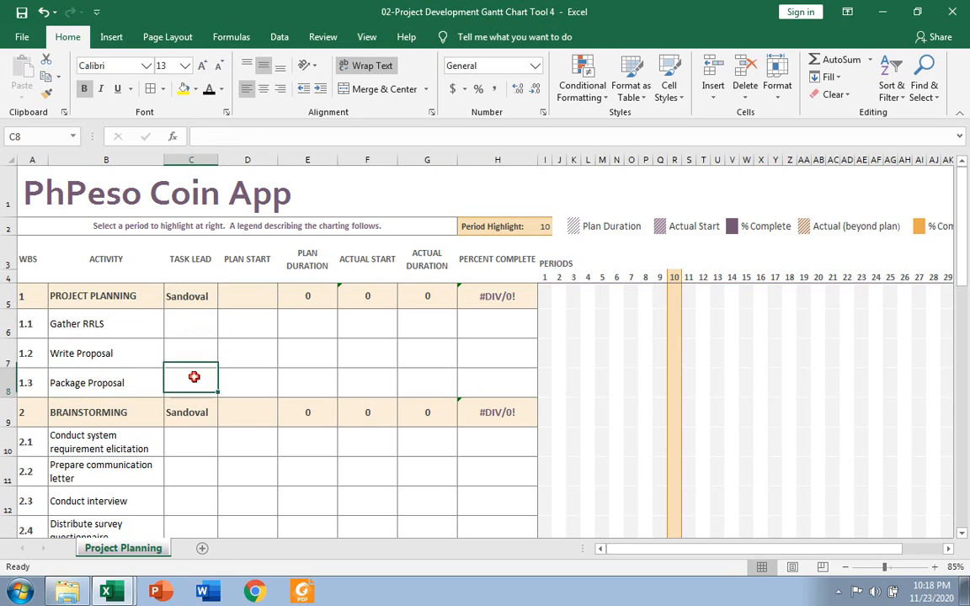
click(196, 299)
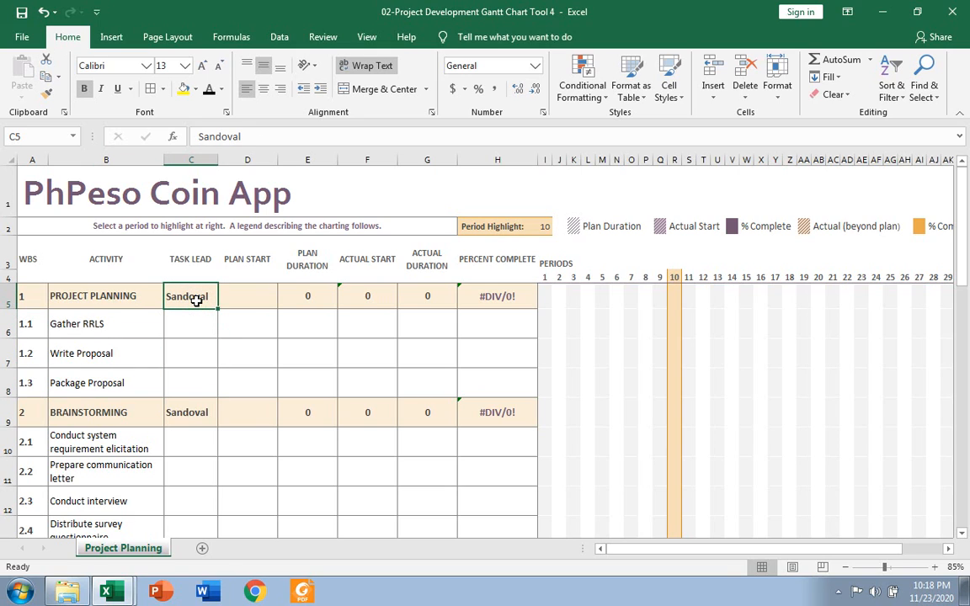
click(192, 331)
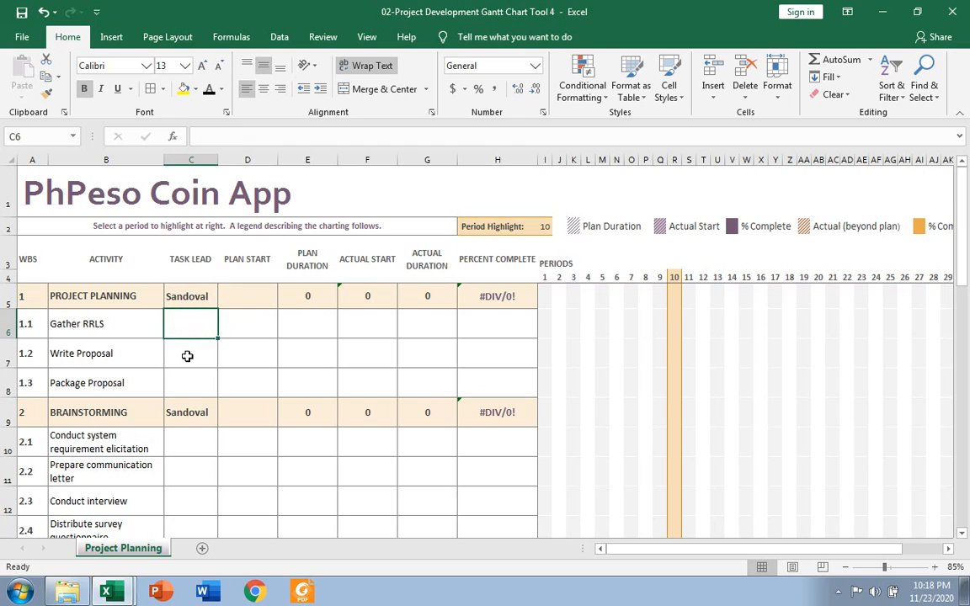
click(187, 356)
click(187, 384)
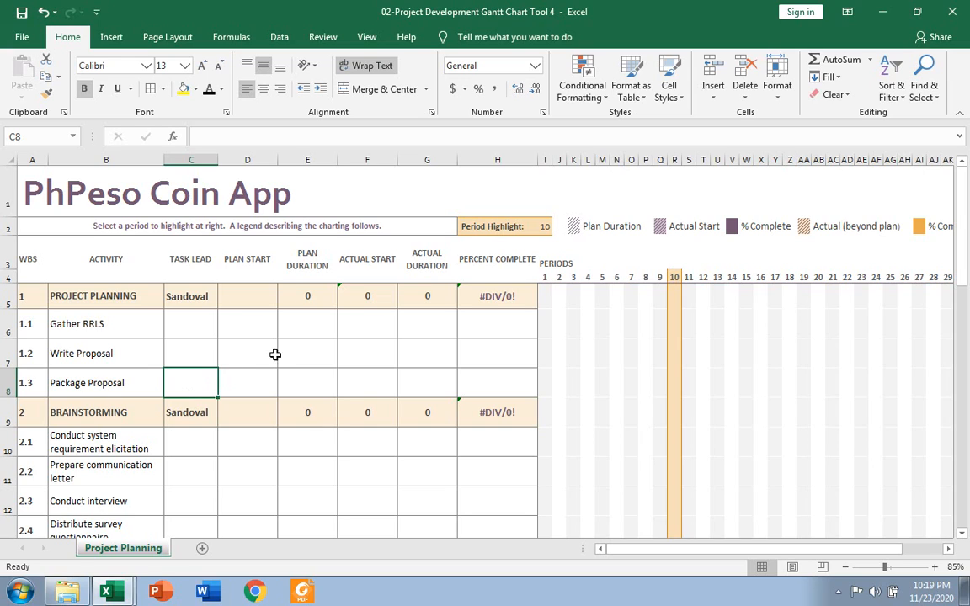
- Set the plan start of the Project Planning phase to 1
click(257, 301)
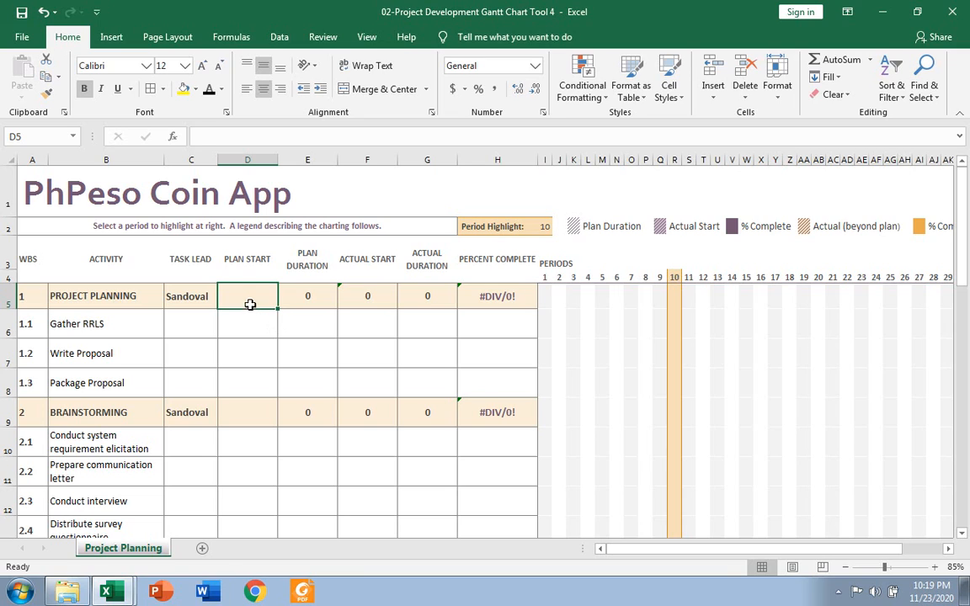
text(1)
click(250, 335)
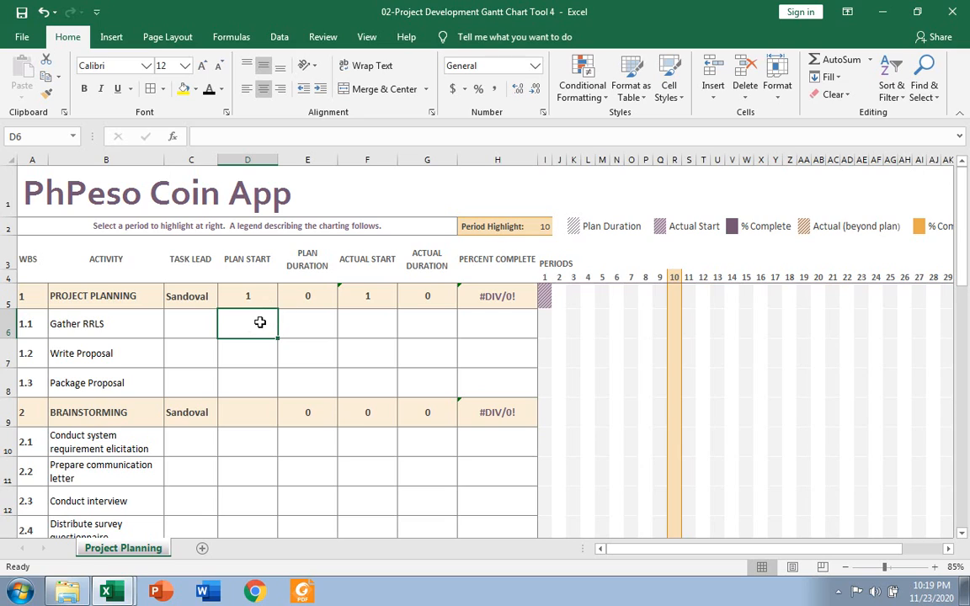
- Set the Gather RRLS task's plan start to 1 and its plan duration to 3
click(109, 331)
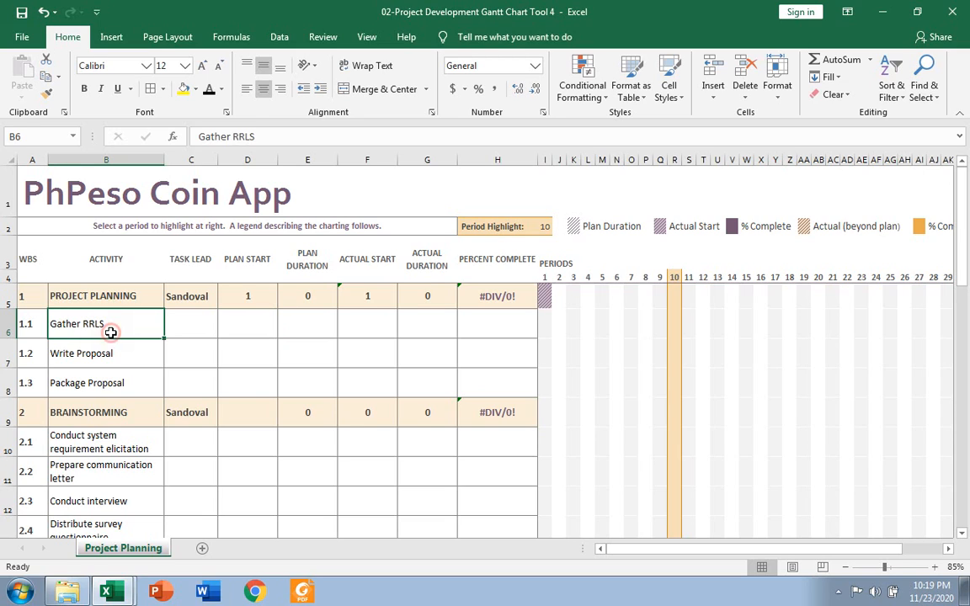
click(260, 326)
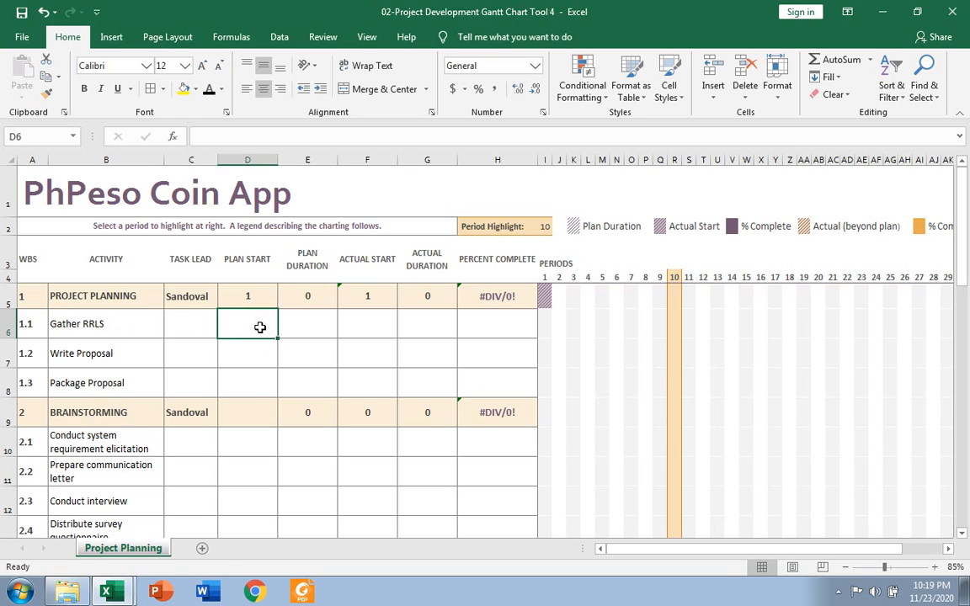
text(1)
key(Return)
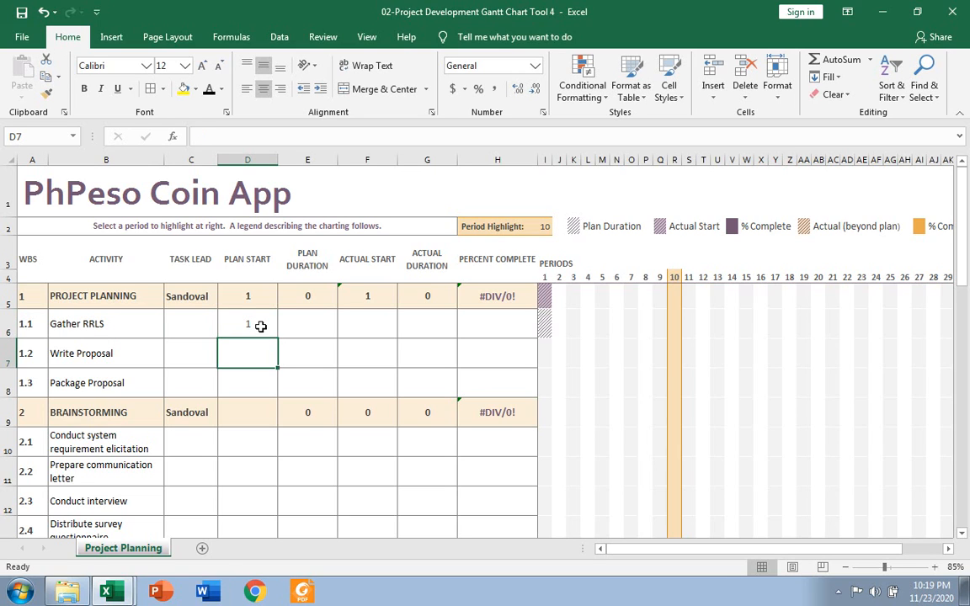
click(328, 325)
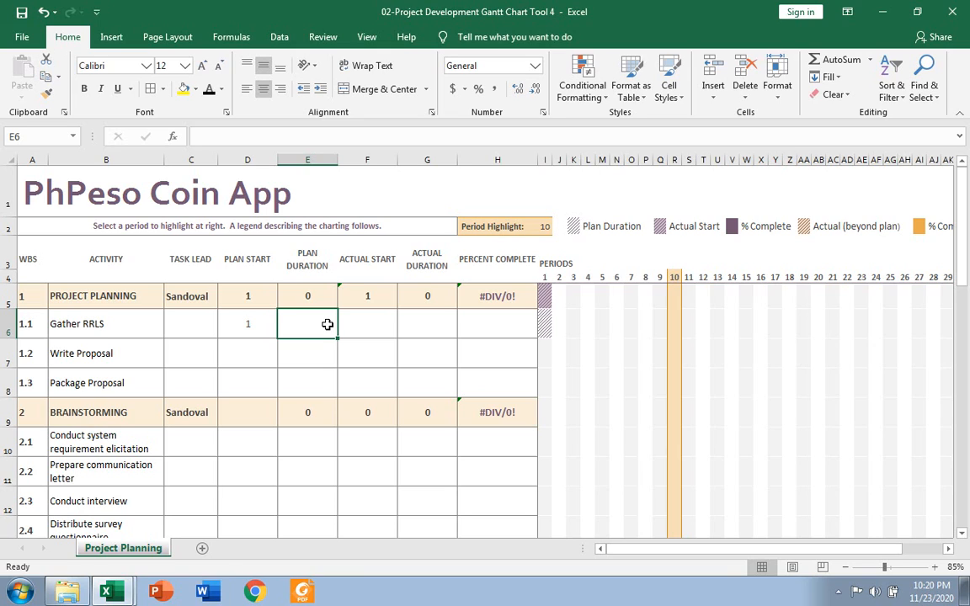
text(3)
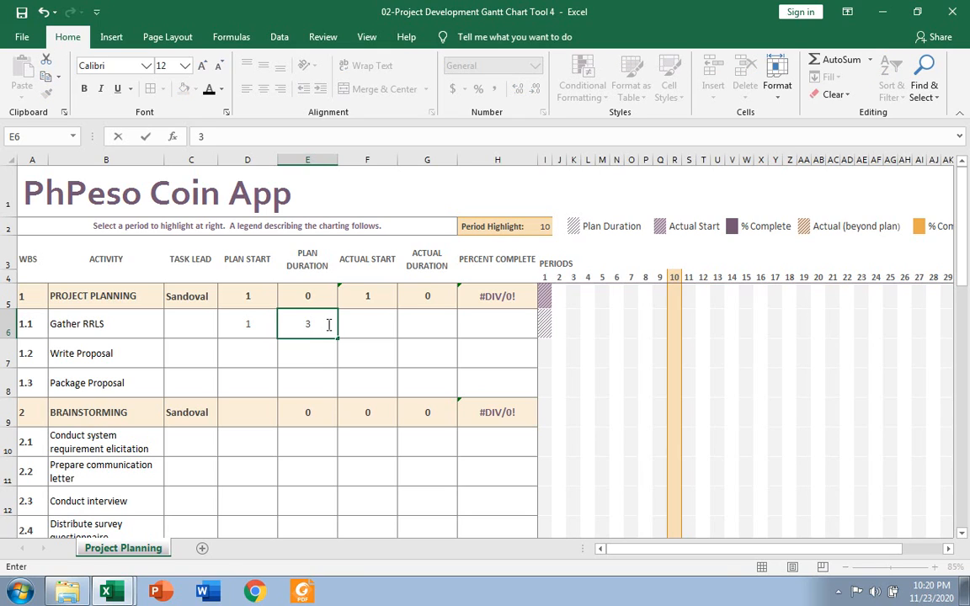
key(Tab)
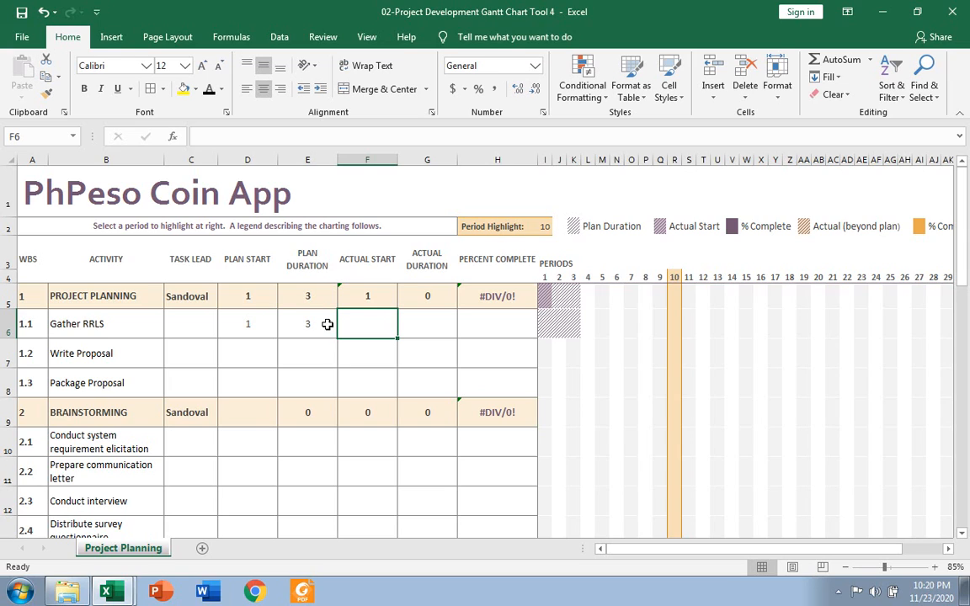
- Examine the chart cells for periods 2 to 5 in the Write Proposal row to work out its planned timing
key(Down)
key(Left)
key(Left)
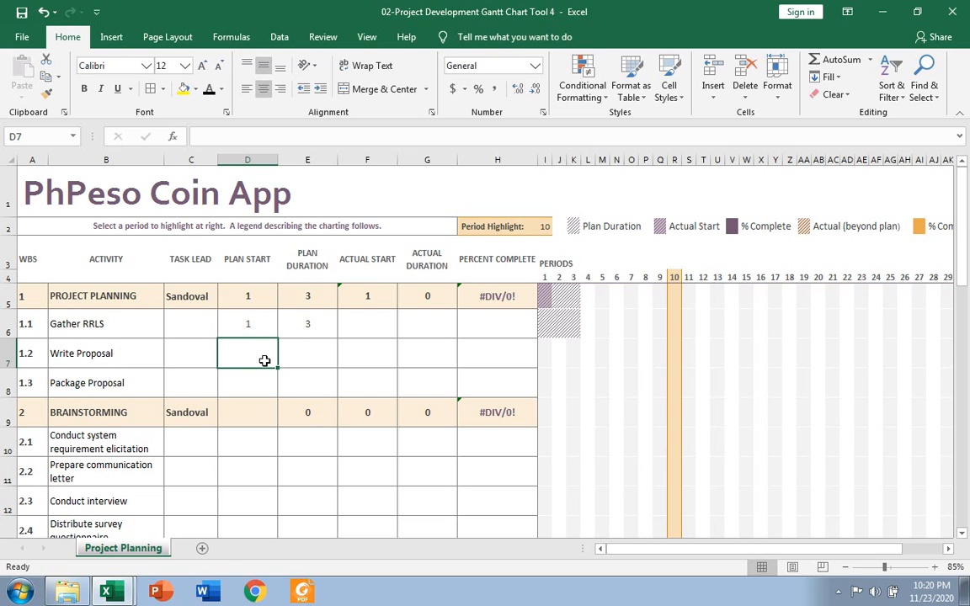
click(559, 352)
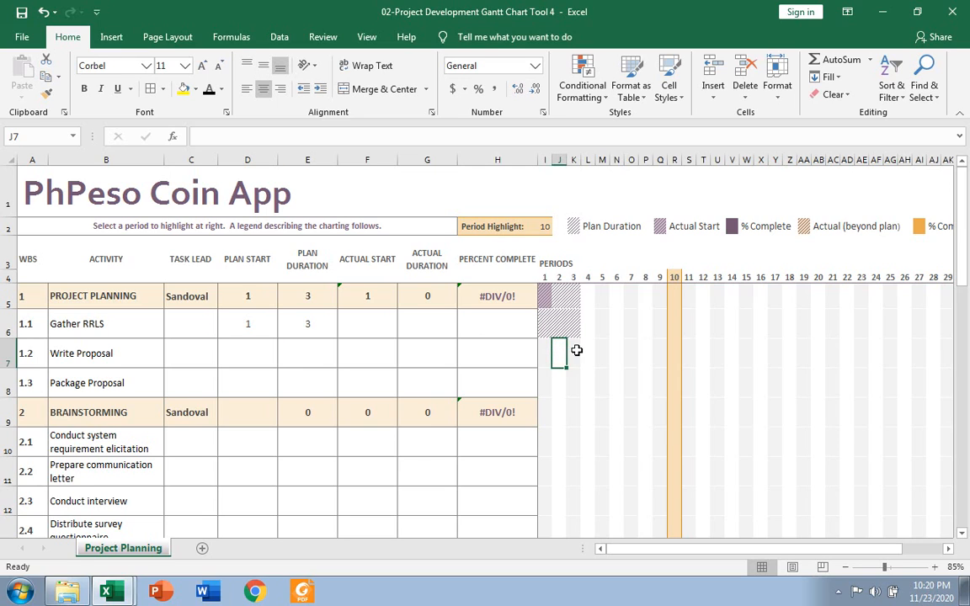
click(576, 350)
click(588, 351)
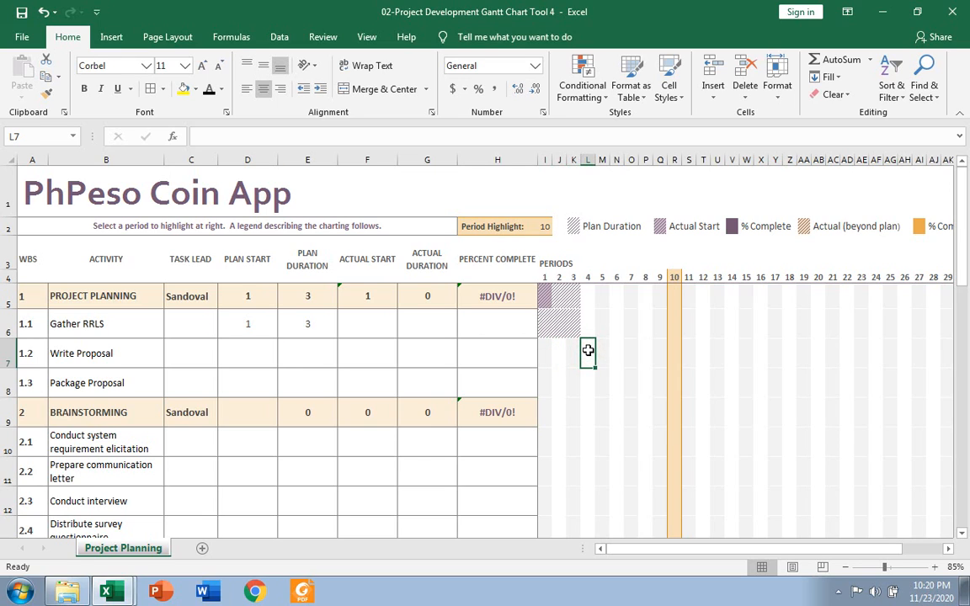
click(601, 352)
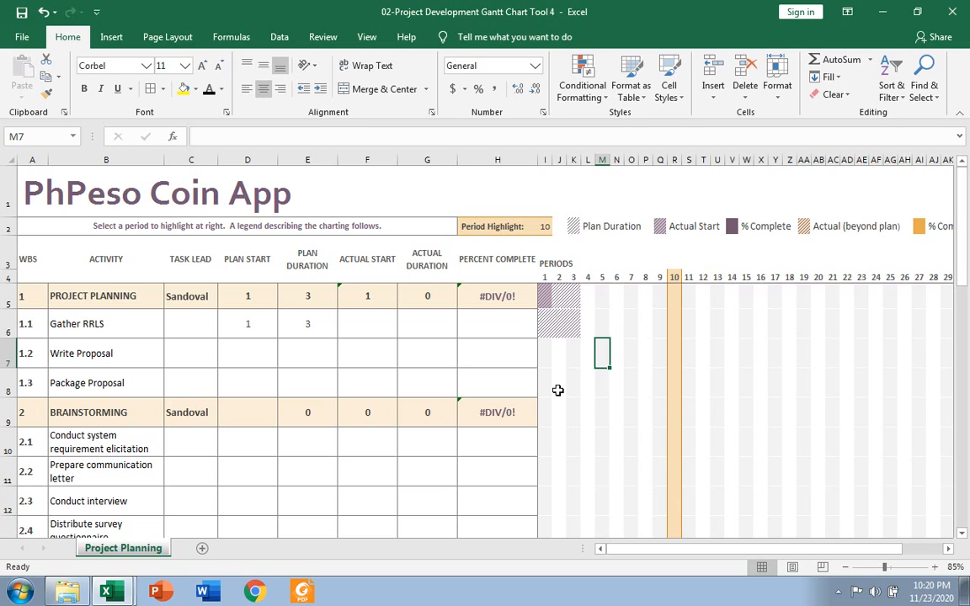
click(589, 353)
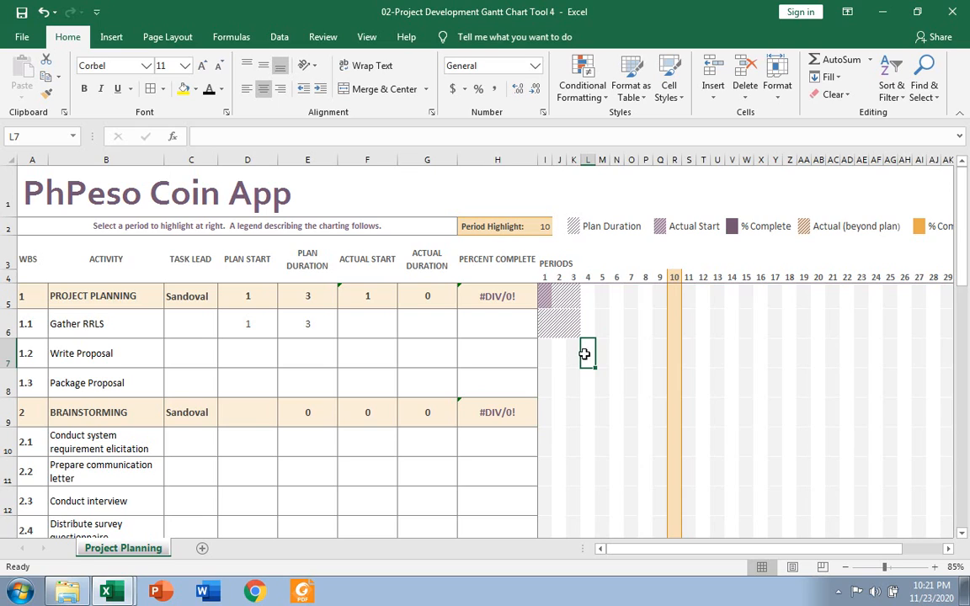
click(558, 360)
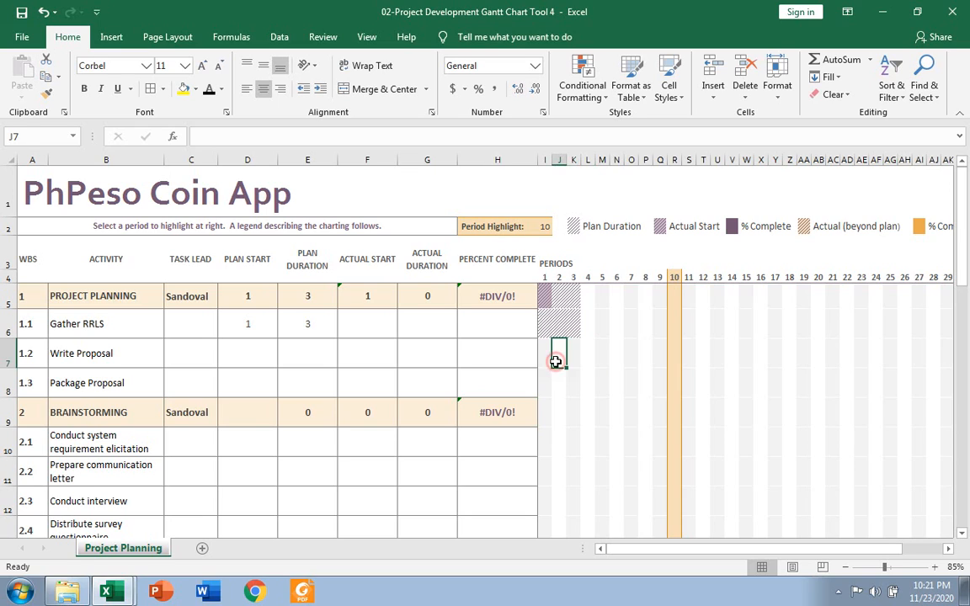
click(575, 361)
click(585, 361)
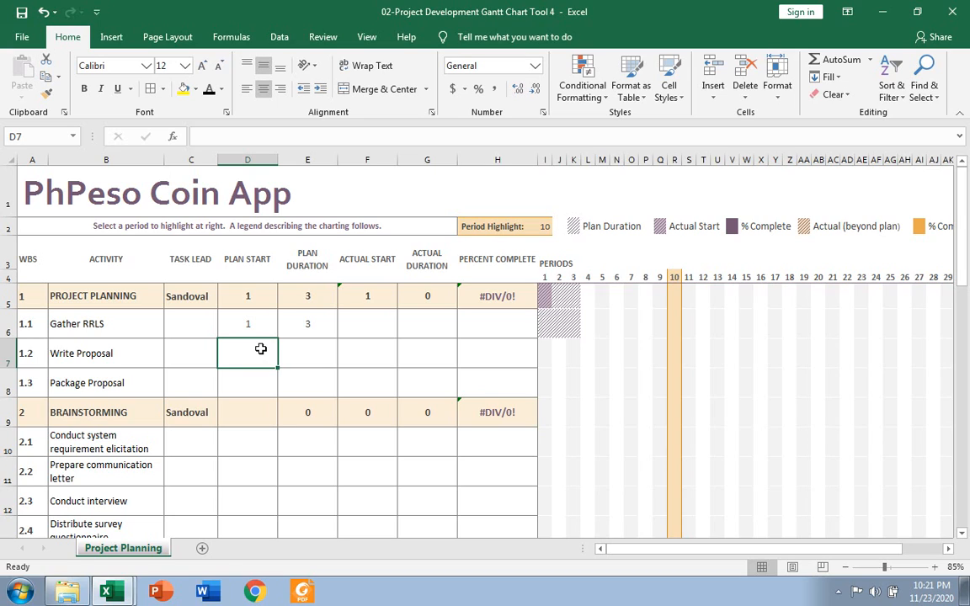
- Set the Write Proposal task's plan start to 3 and its plan duration to 2
double_click(261, 348)
text(3)
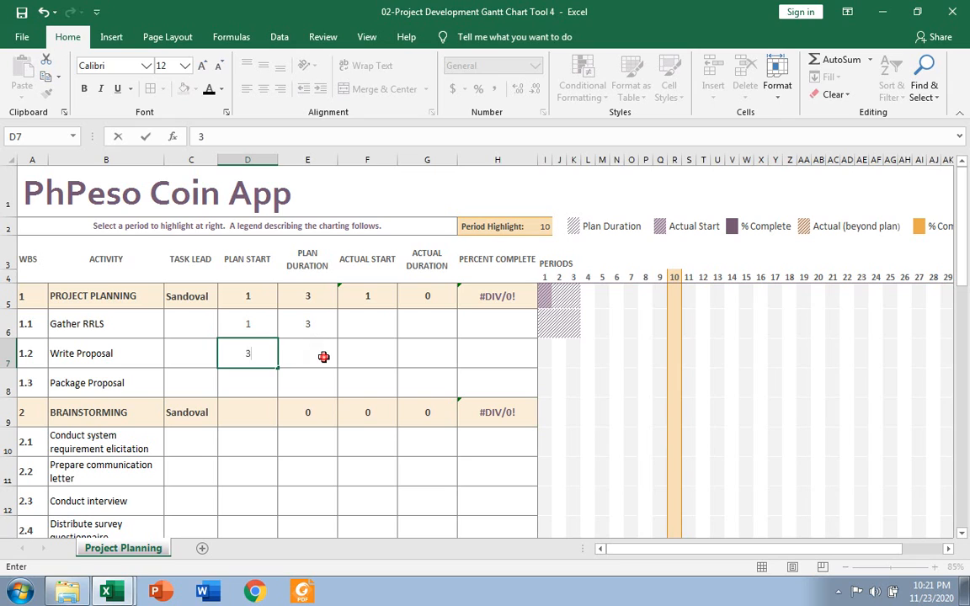
click(323, 356)
text(4)
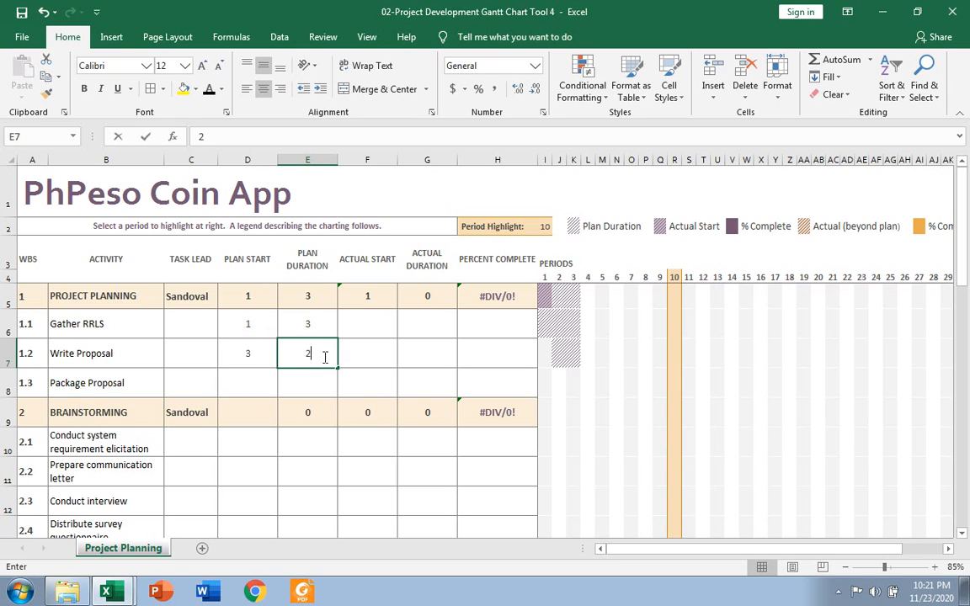
key(BackSpace)
text(2)
click(366, 353)
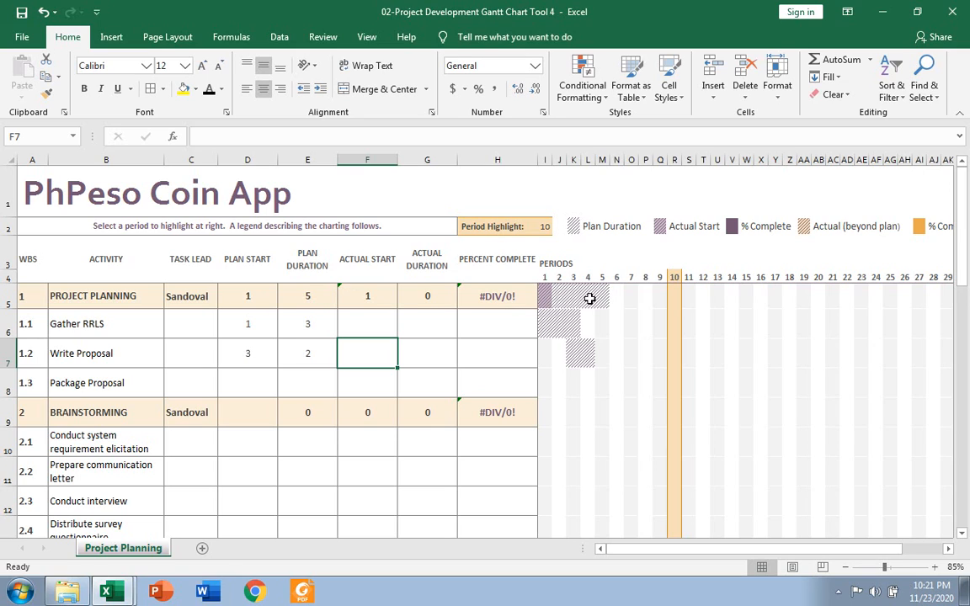
- Change the Project Planning phase's plan duration formula to =SUM(E6:E8)-1 to account for the overlapping period
click(312, 299)
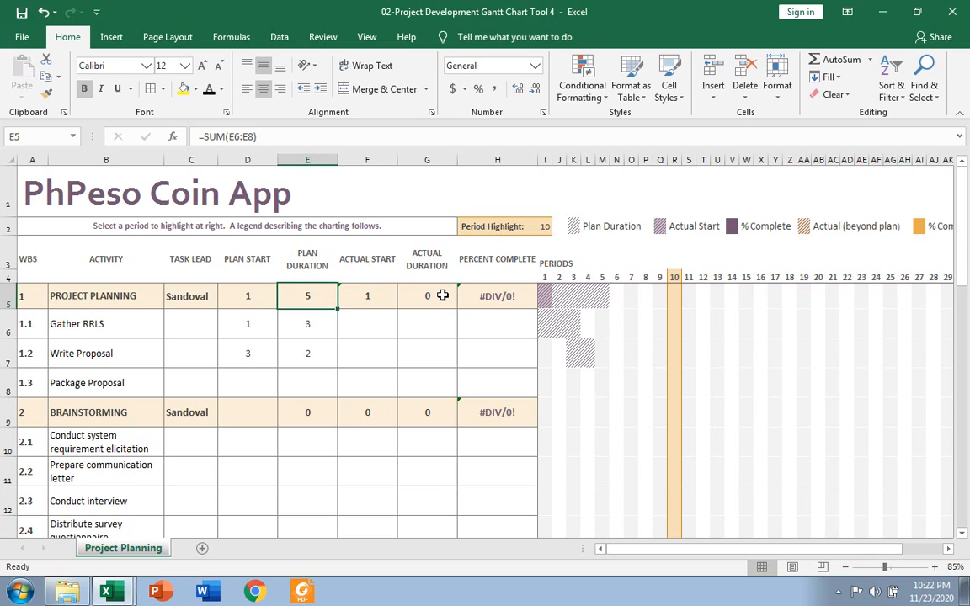
click(274, 135)
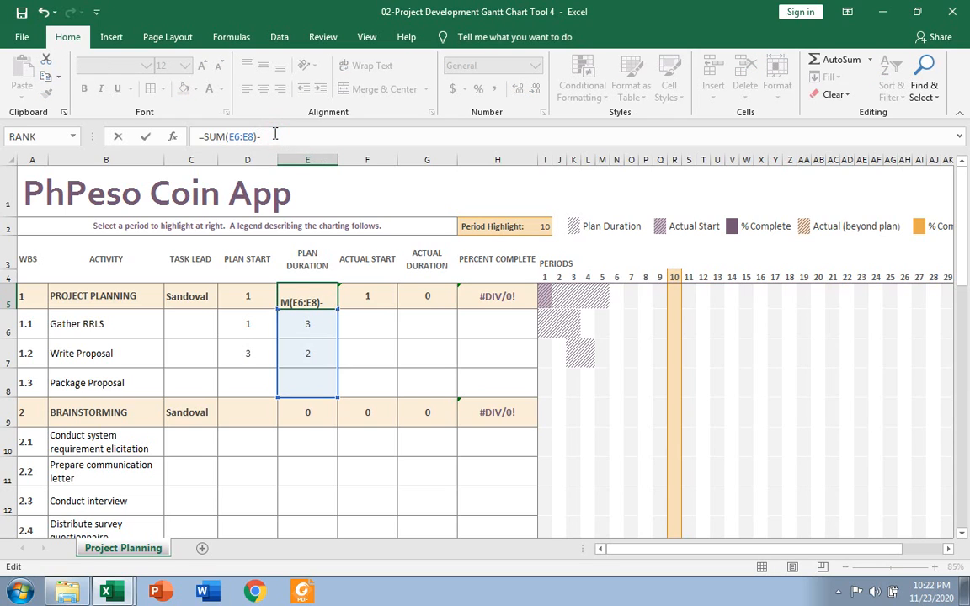
text(-1)
key(Return)
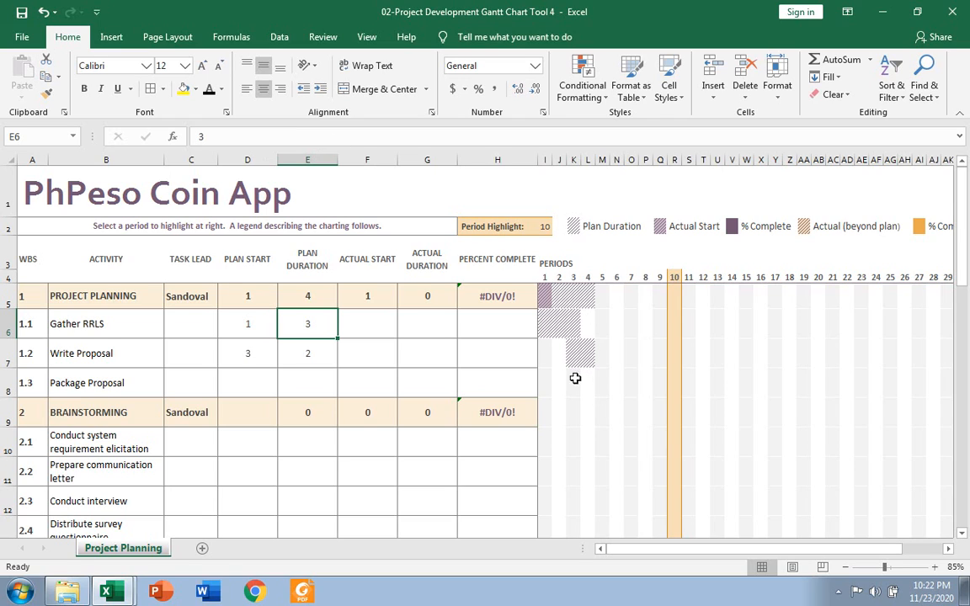
- Check periods 4 and 5 in the Package Proposal row of the chart and set the task's plan start to 5
click(260, 385)
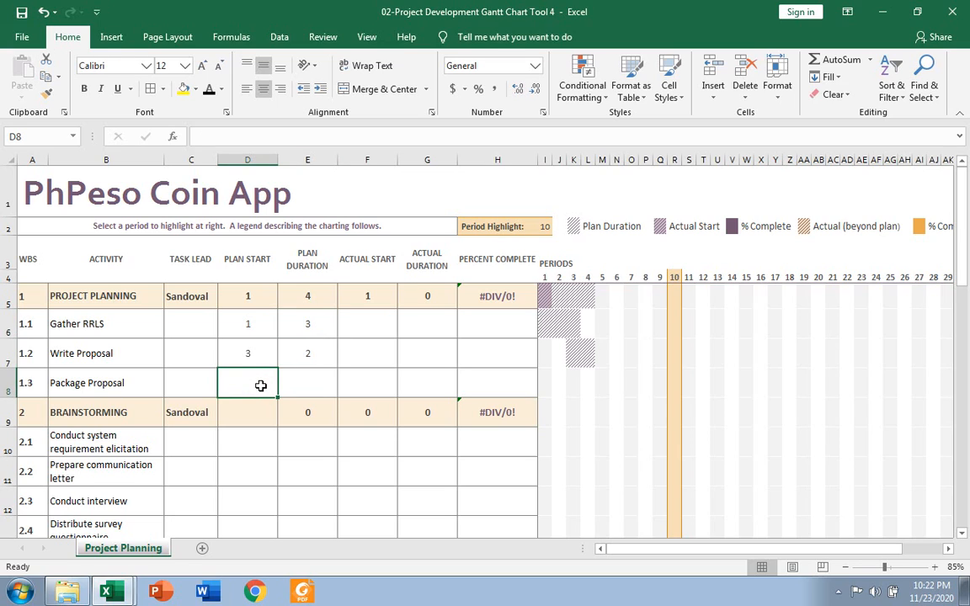
click(588, 378)
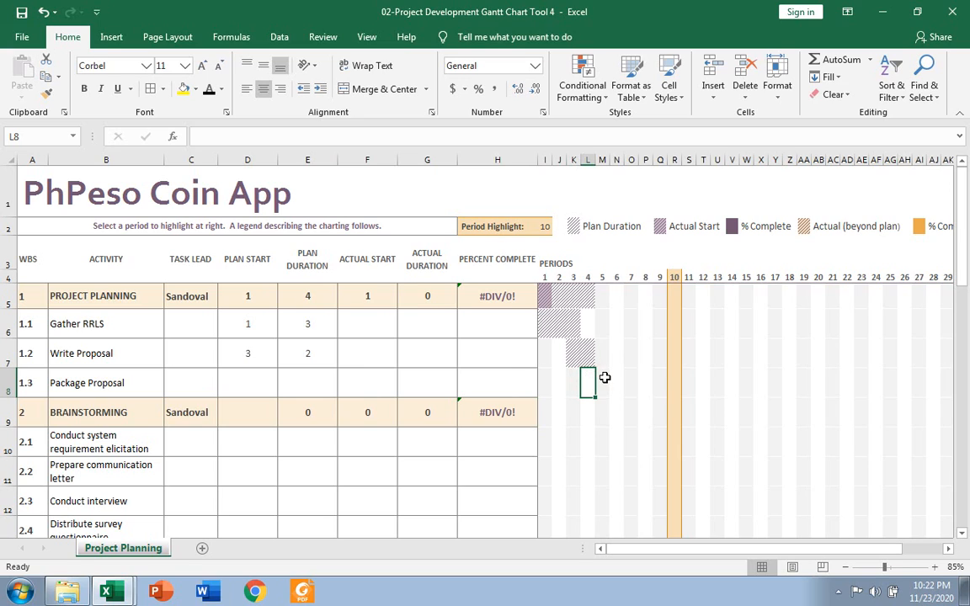
click(604, 378)
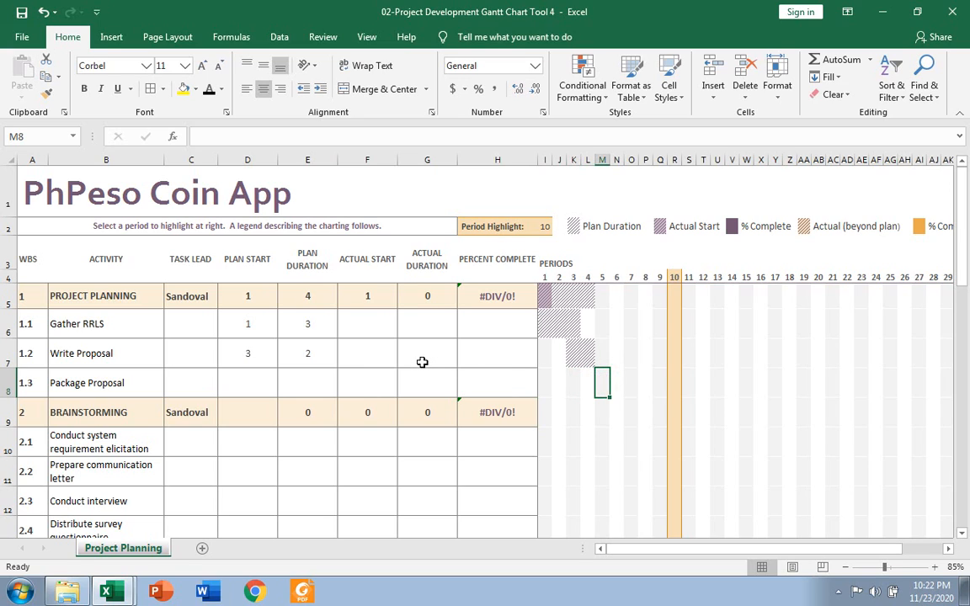
click(254, 380)
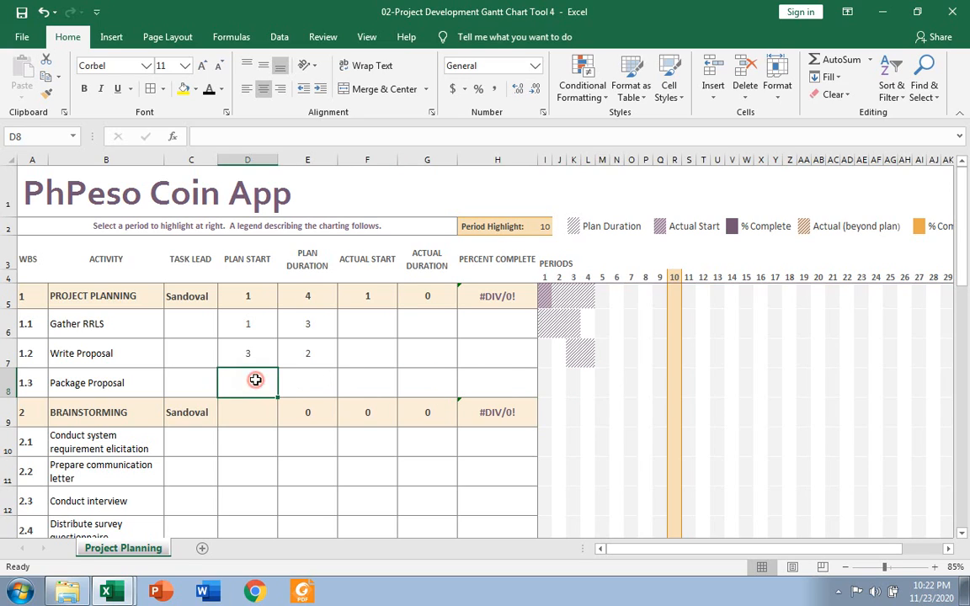
text(5)
key(Tab)
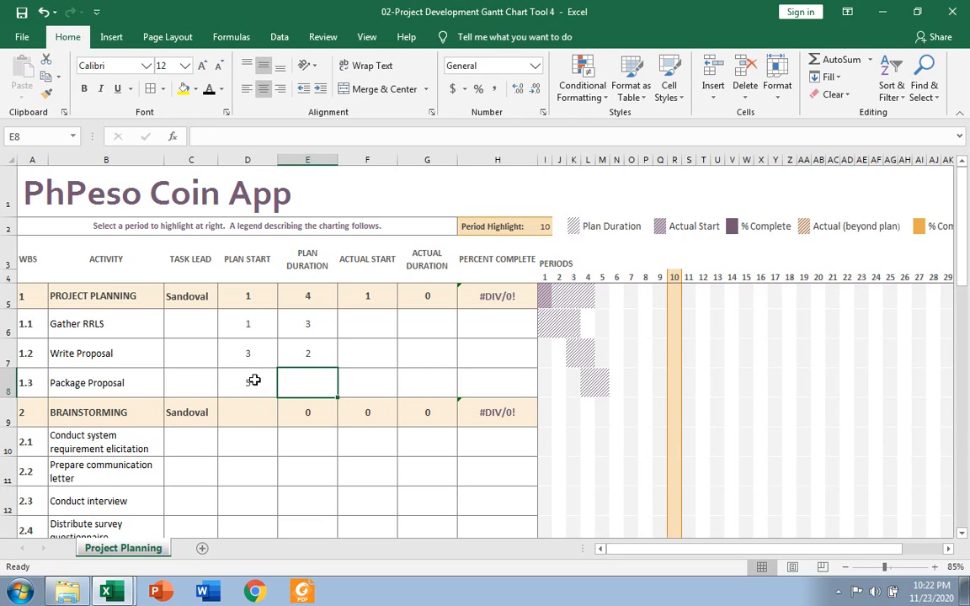
- Set the Package Proposal task's plan duration to 1 and check the Project Planning phase's chart bar and plan duration
text(1)
key(Tab)
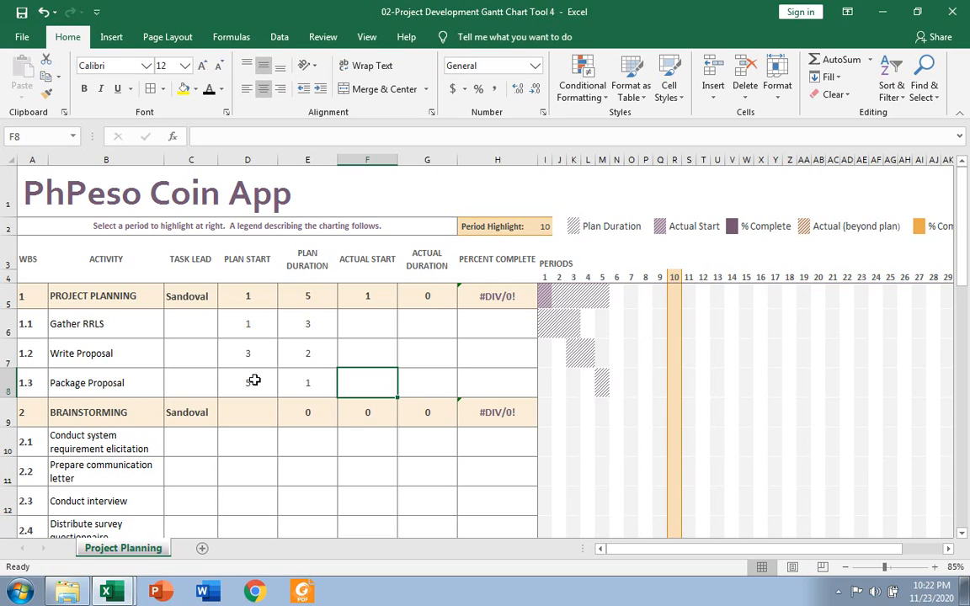
click(553, 295)
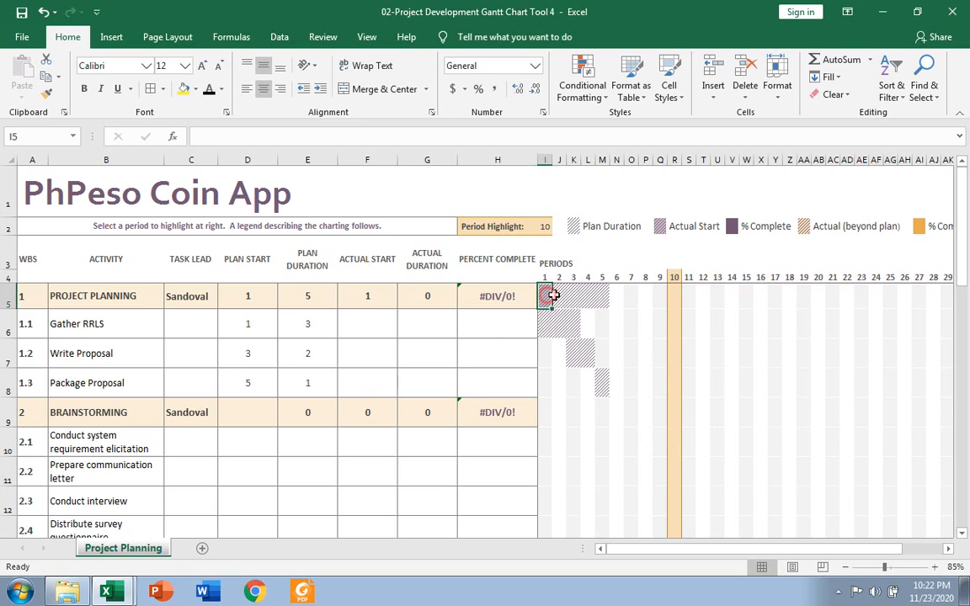
drag(553, 294, 555, 386)
click(315, 294)
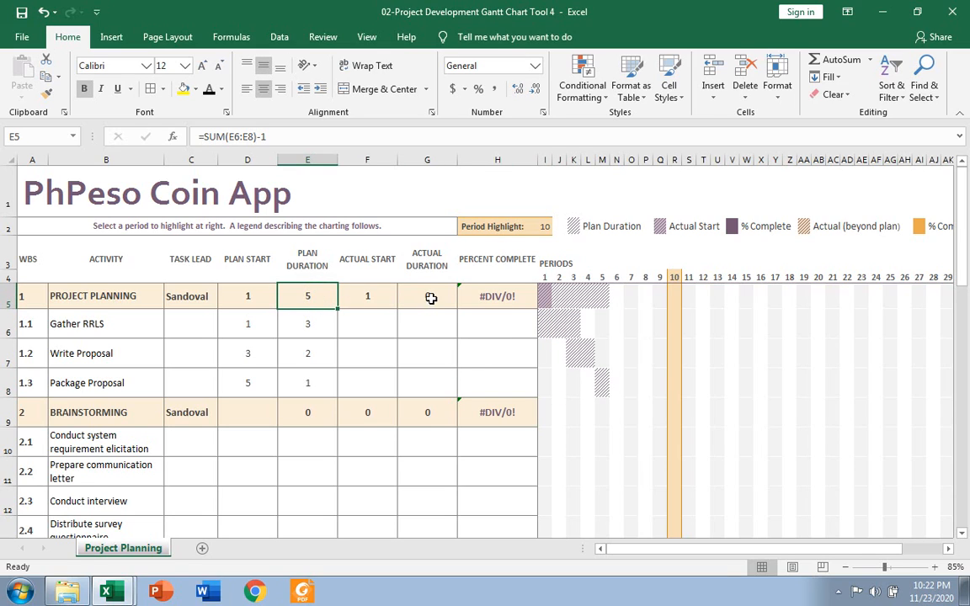
- Examine the Gather RRLS task's plan start and its chart cells for periods 1 to 4
click(355, 329)
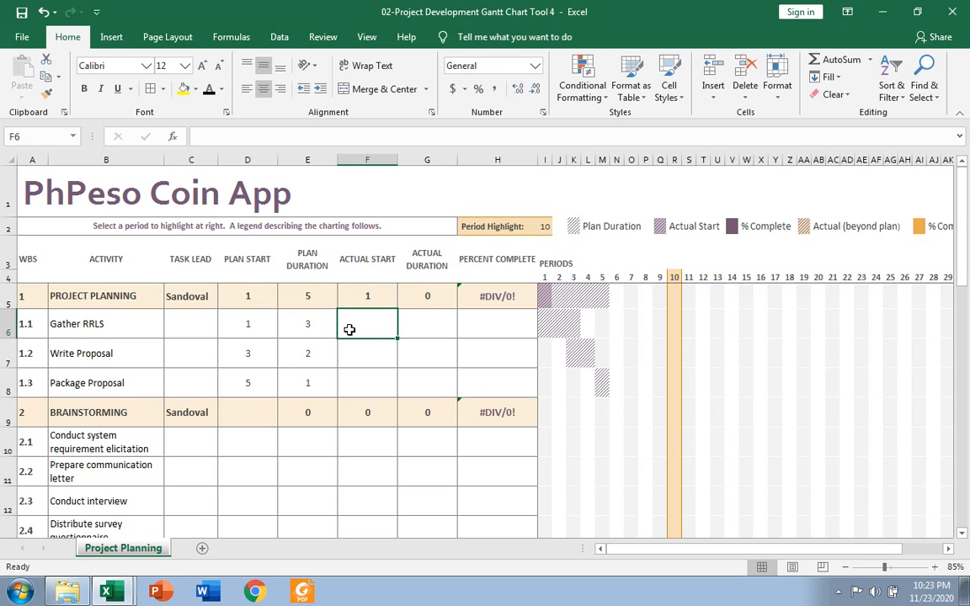
click(255, 322)
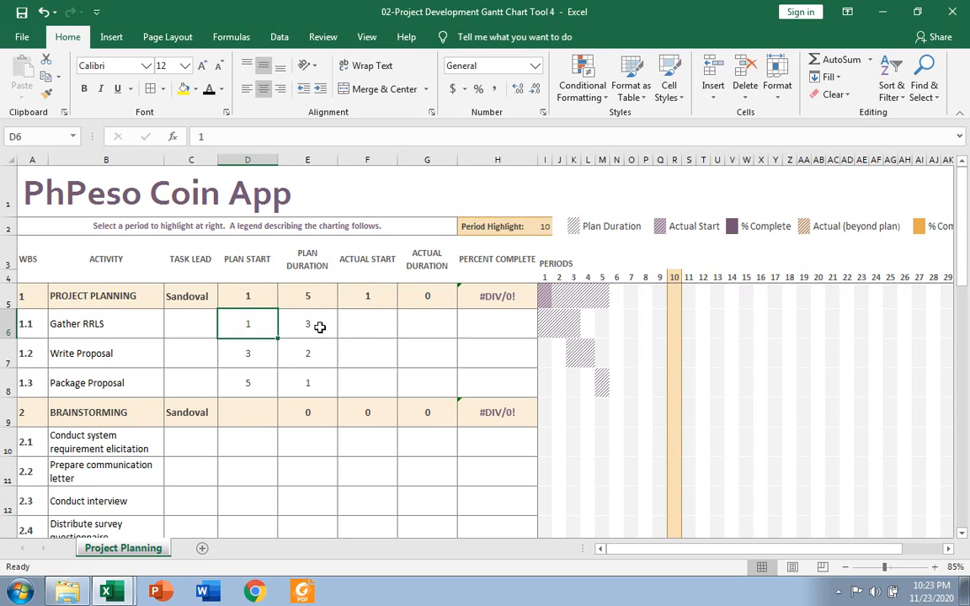
click(557, 327)
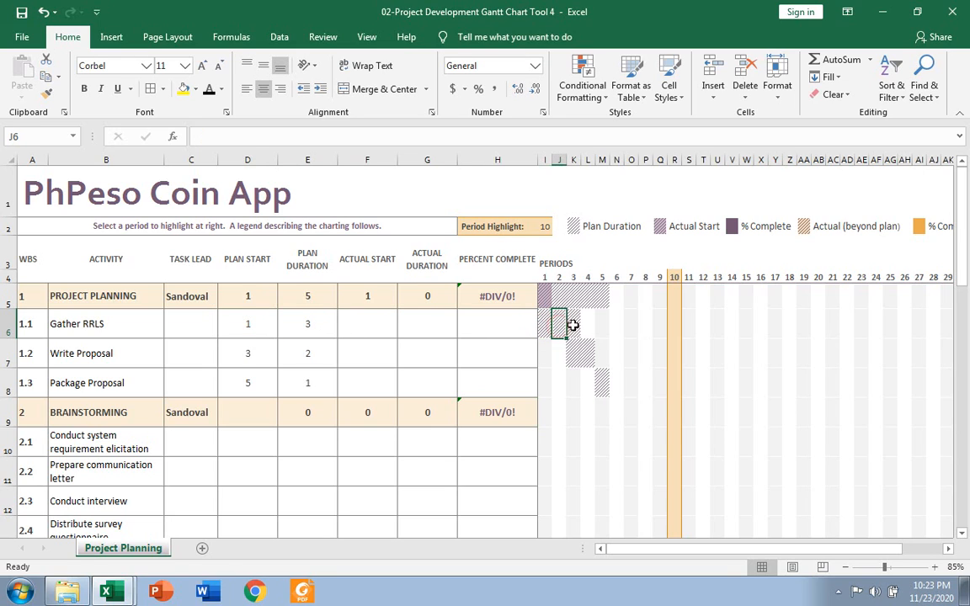
click(573, 325)
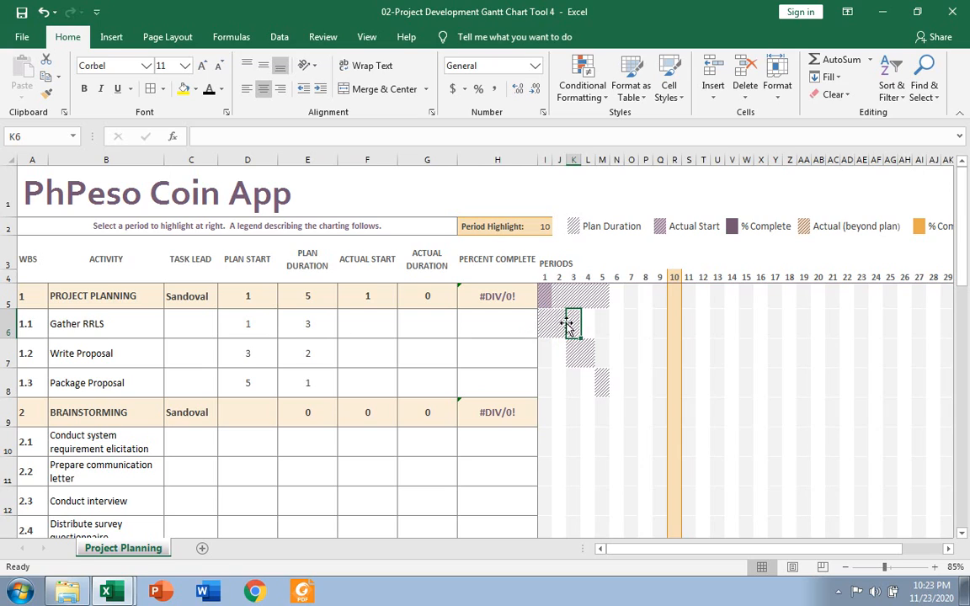
click(545, 320)
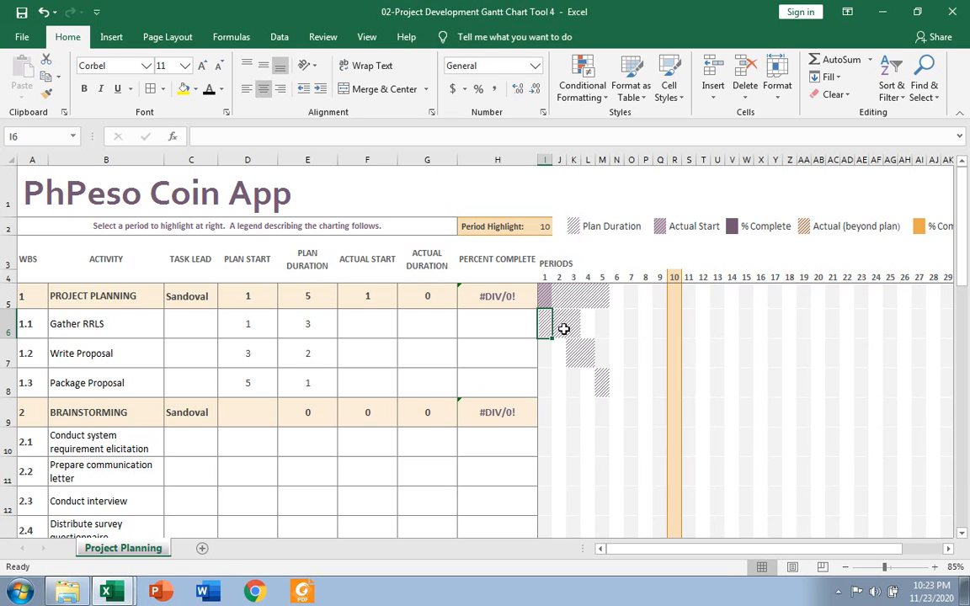
click(588, 322)
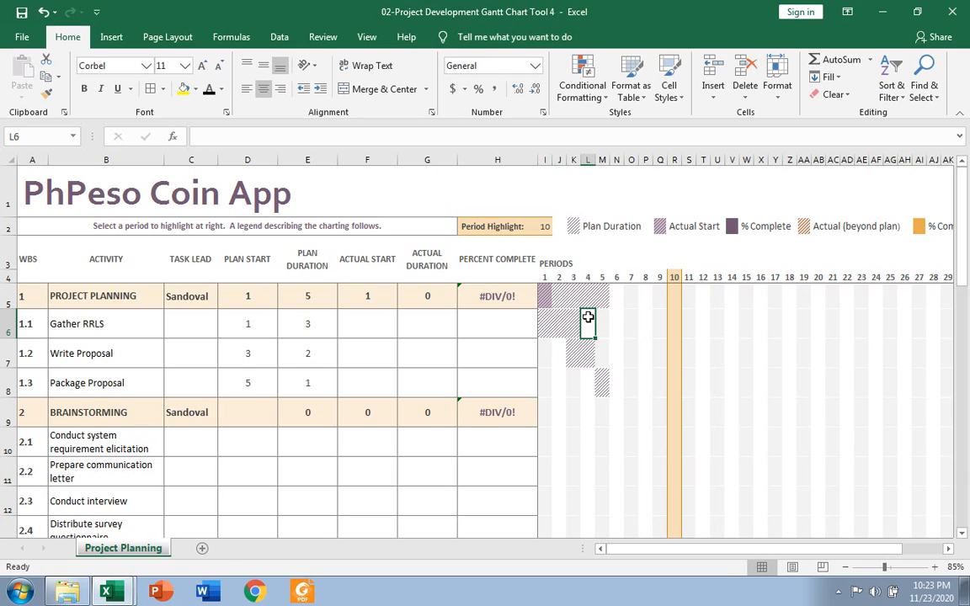
drag(547, 322, 575, 321)
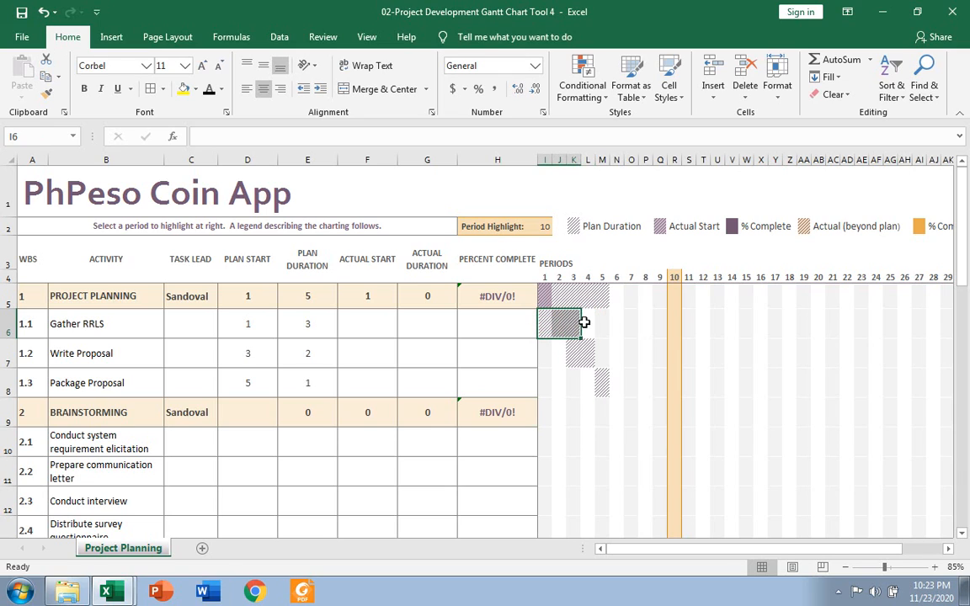
click(586, 322)
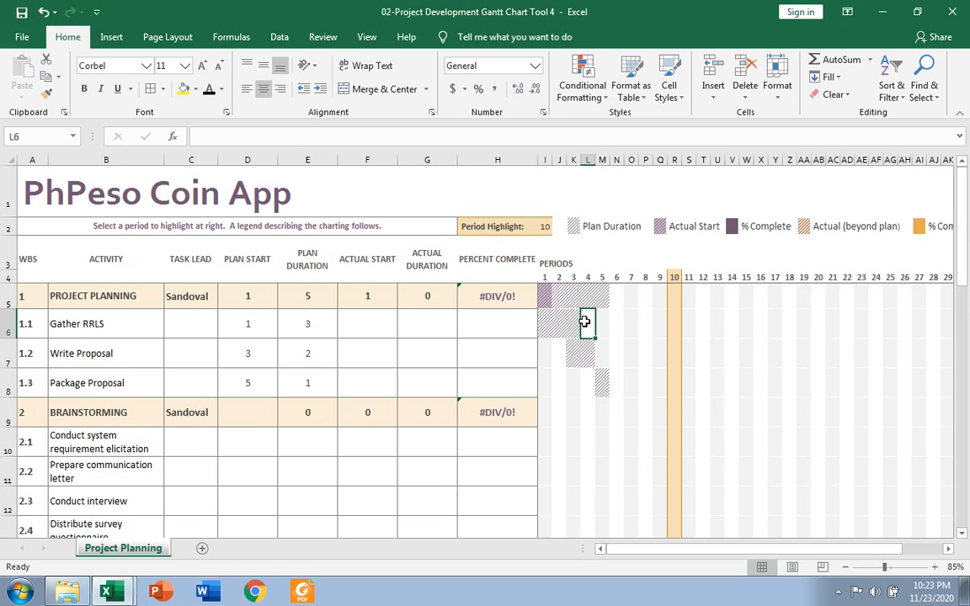
- Set the Gather RRLS task's actual start to 1 and its actual duration to 1
click(371, 327)
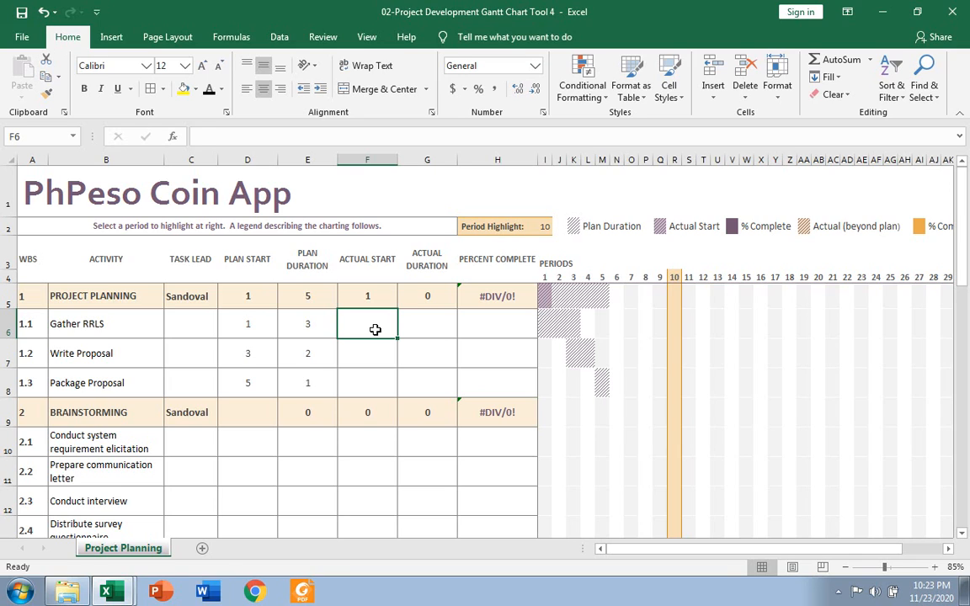
text(1)
key(Tab)
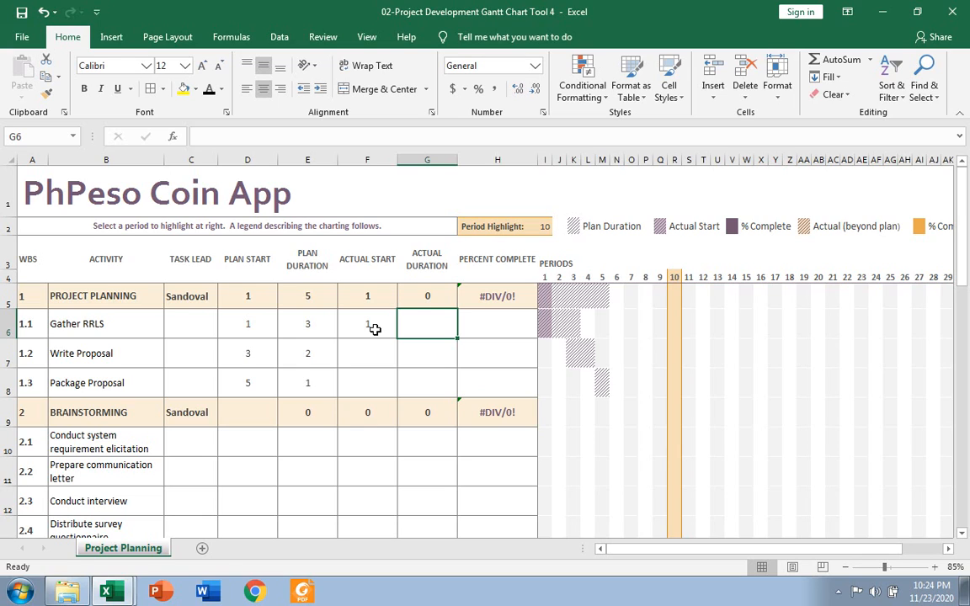
text(1)
key(Tab)
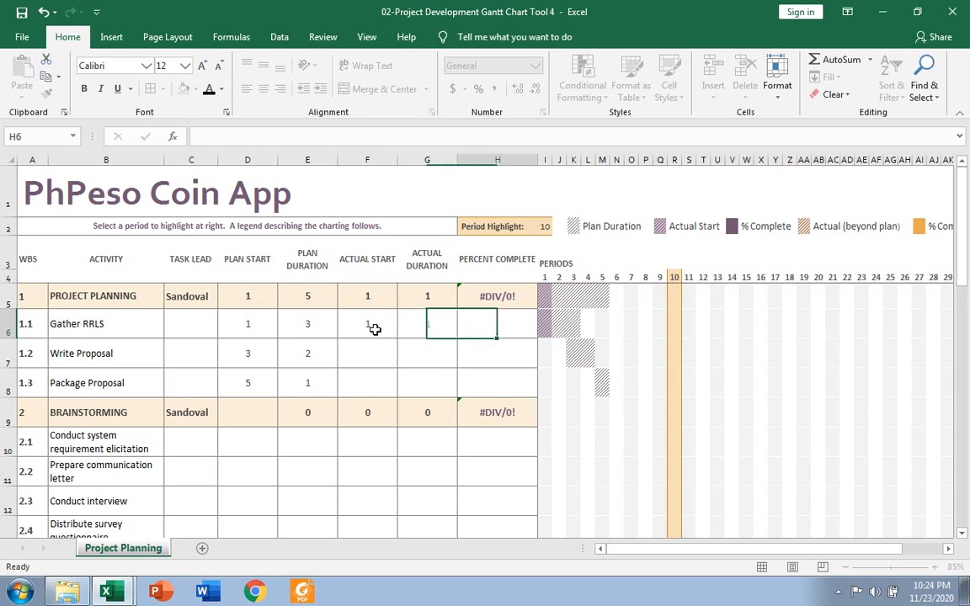
- Review the Gather RRLS task's actual duration and its chart cells for periods 1 and 2
key(Left)
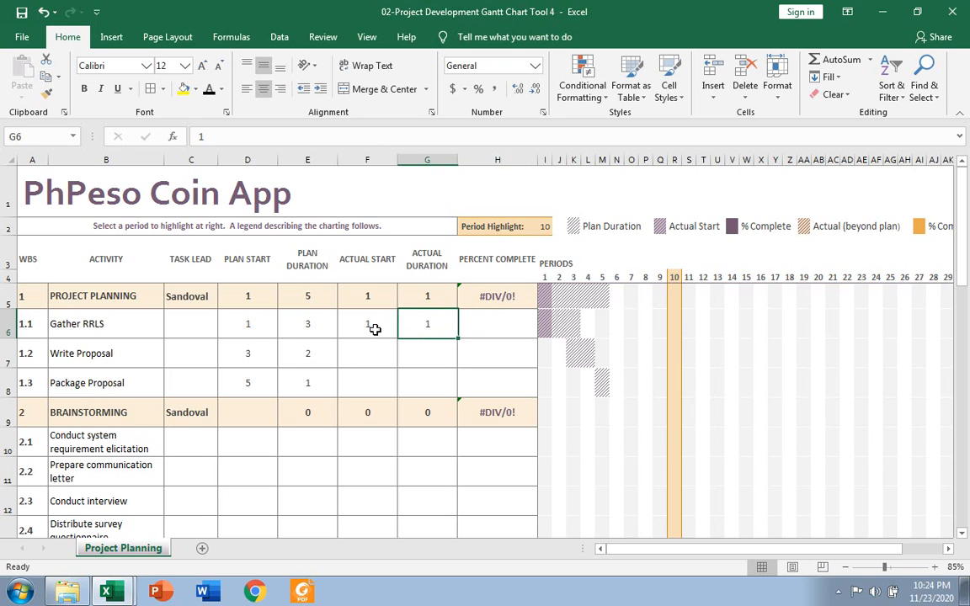
key(Right)
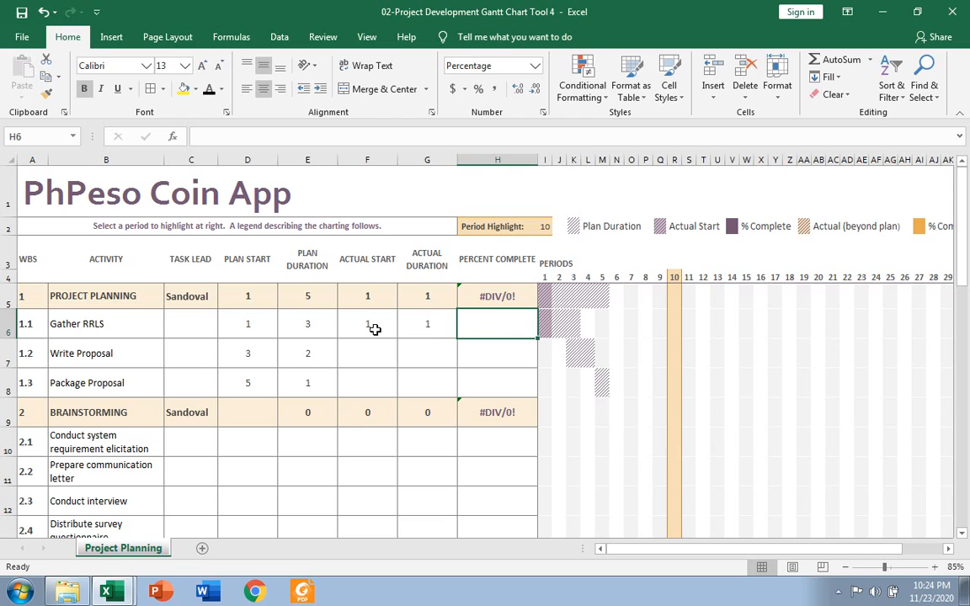
key(Right)
key(Right)
key(Right)
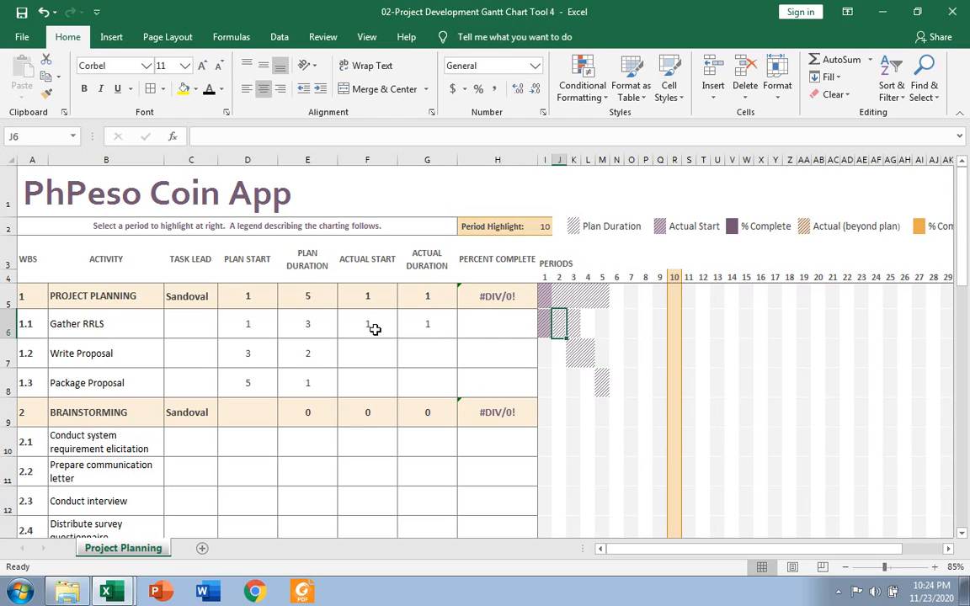
key(Left)
key(Left)
key(Left)
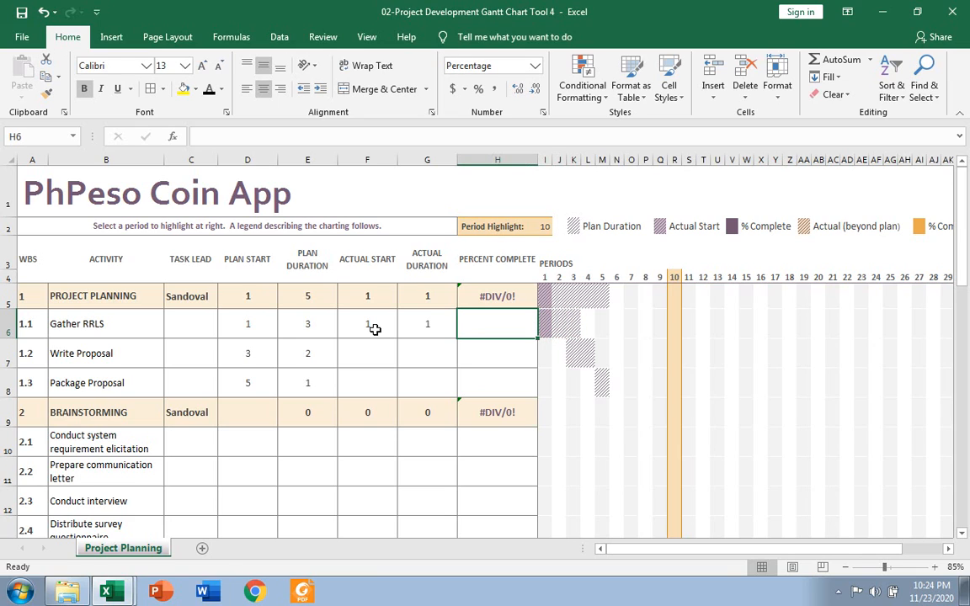
text(33.3)
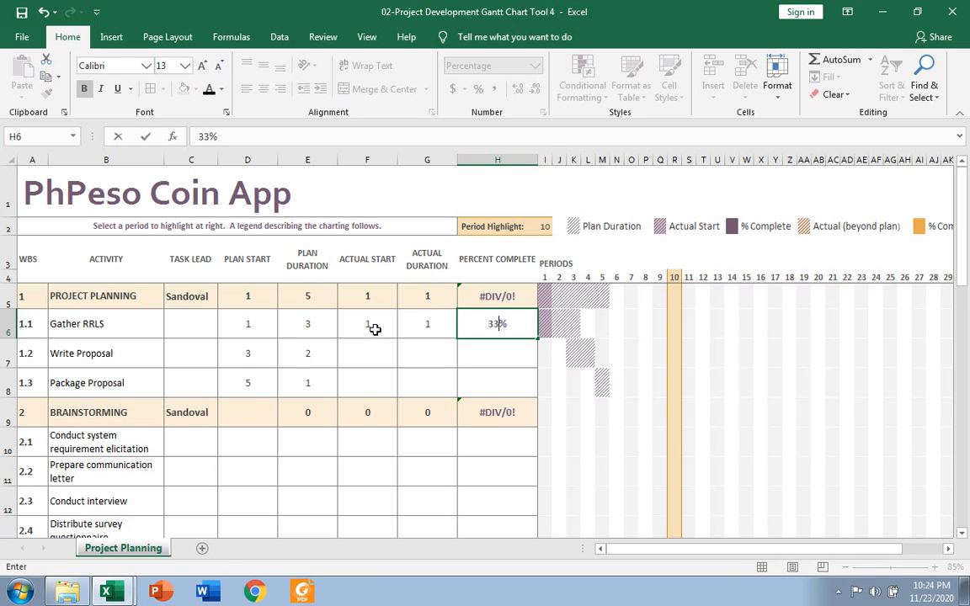
text(3)
key(BackSpace)
key(BackSpace)
key(BackSpace)
key(BackSpace)
key(Return)
- Enter the formula =1/3 as the Gather RRLS task's percent complete
key(Up)
text(=)
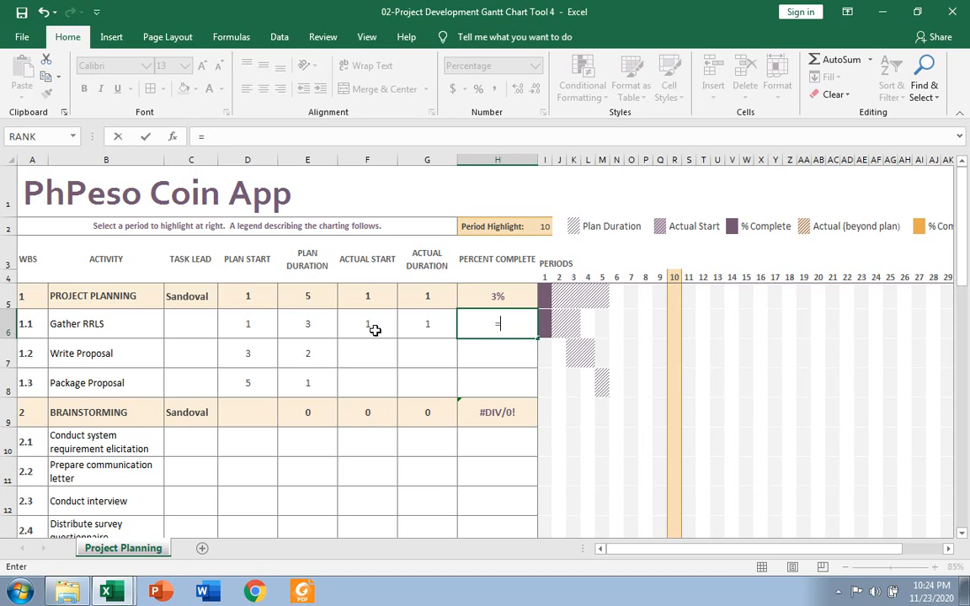
text(1/3)
key(Return)
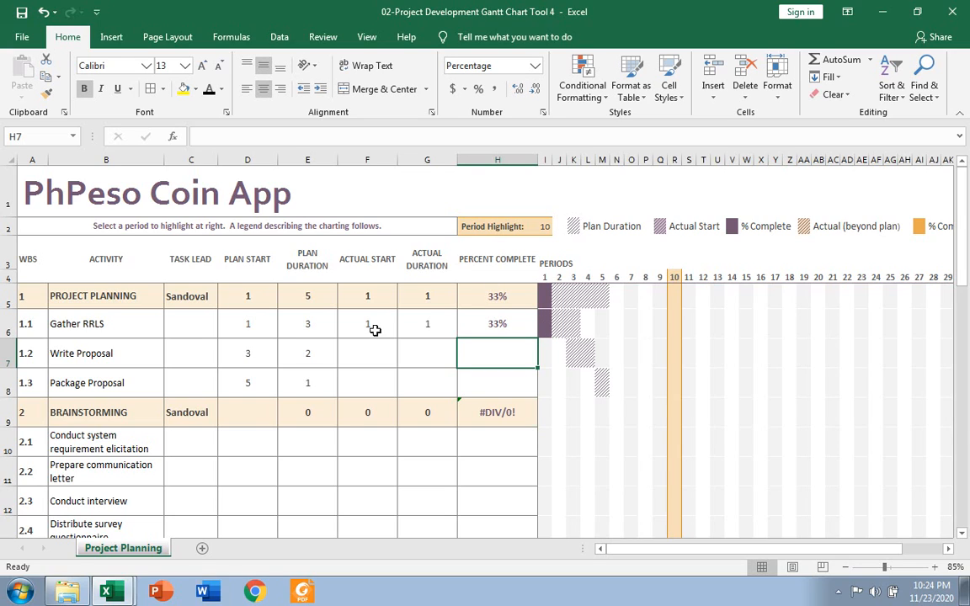
- Try percent complete values of 50% and then 100% for the Gather RRLS task
click(429, 330)
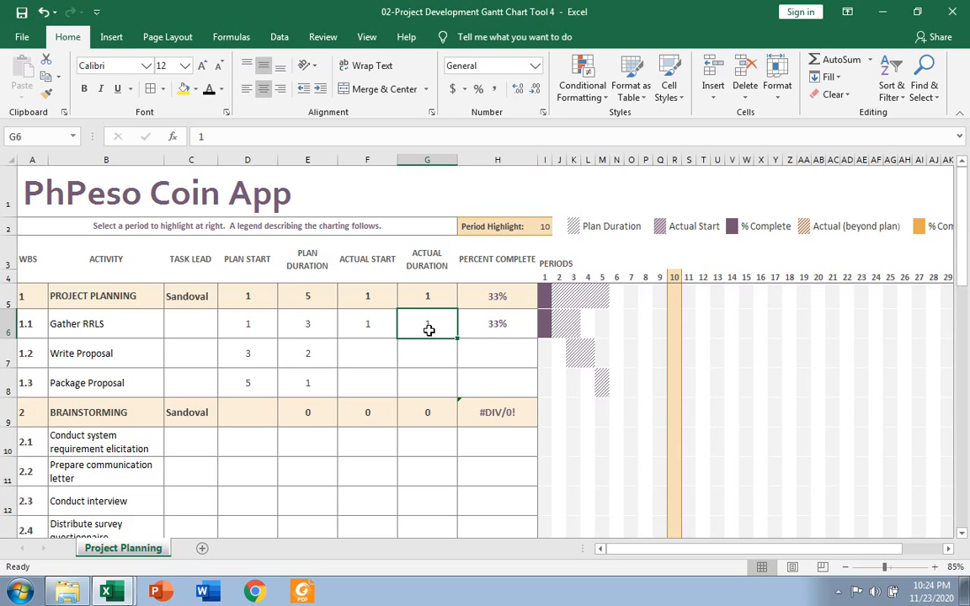
key(Tab)
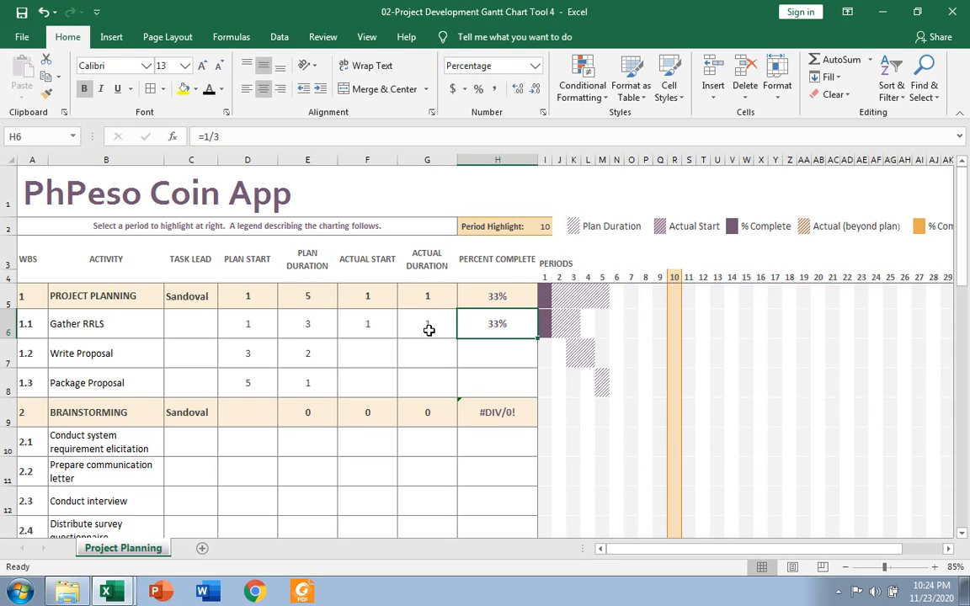
text(50%)
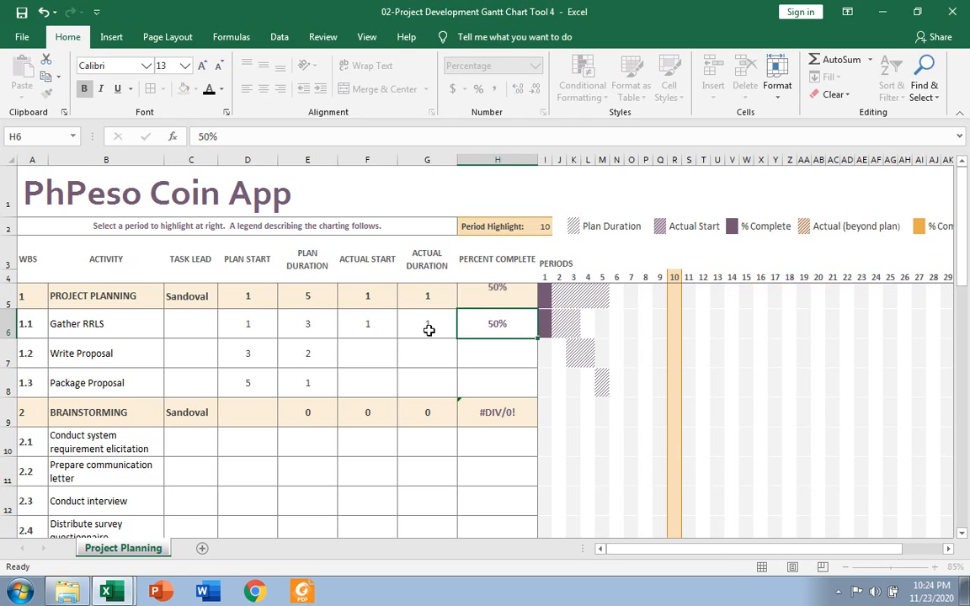
key(Return)
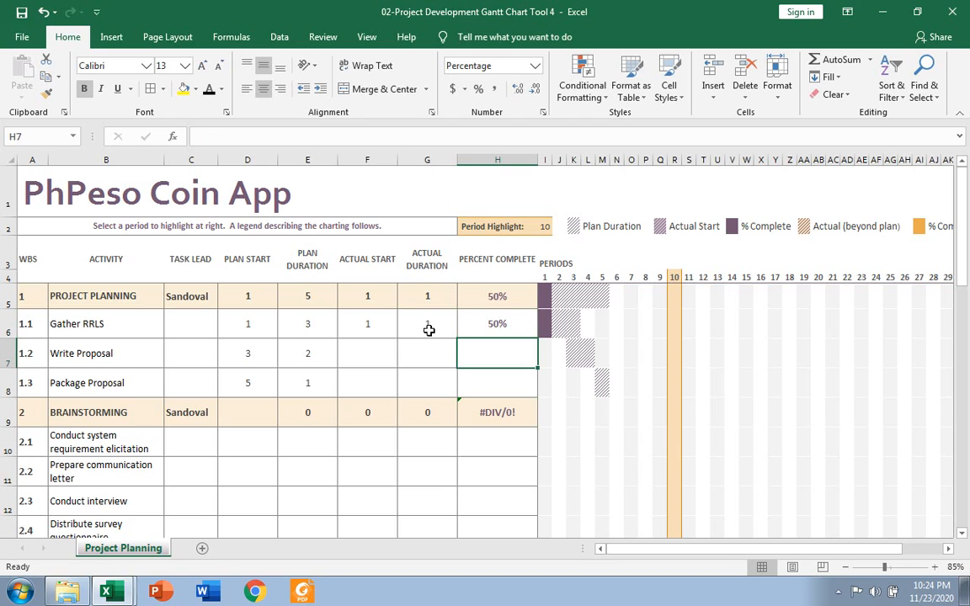
key(Up)
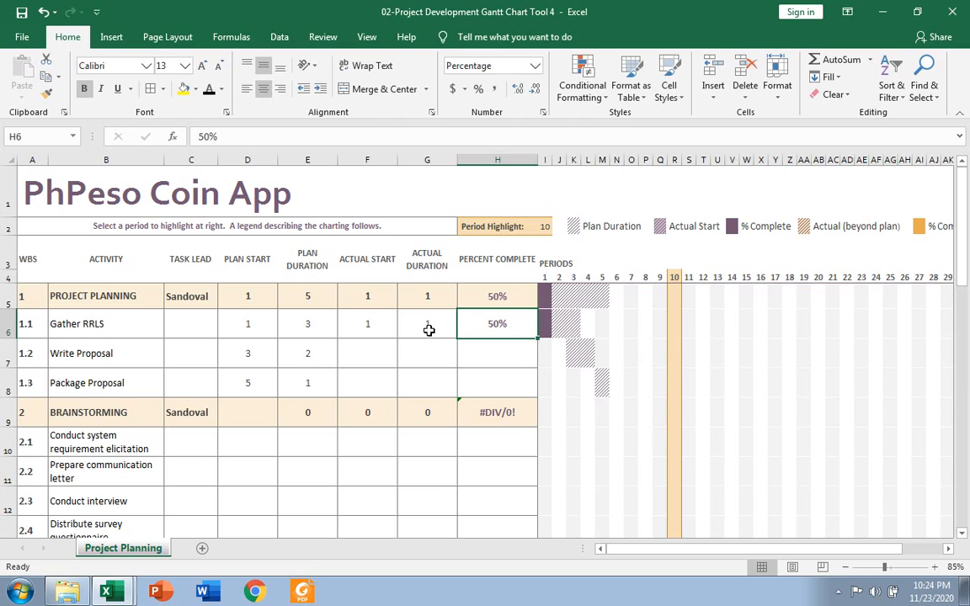
text(100\)
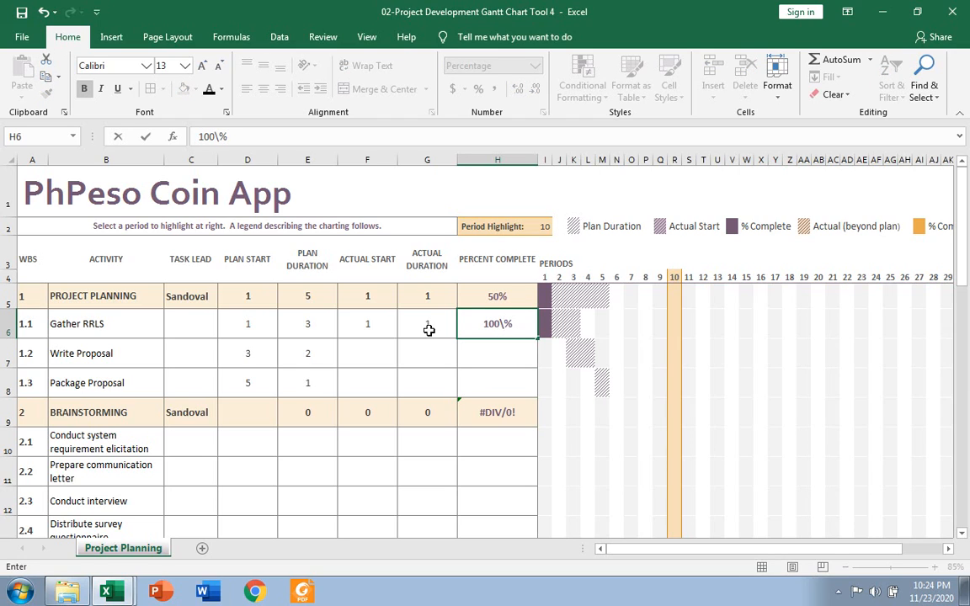
key(BackSpace)
key(Return)
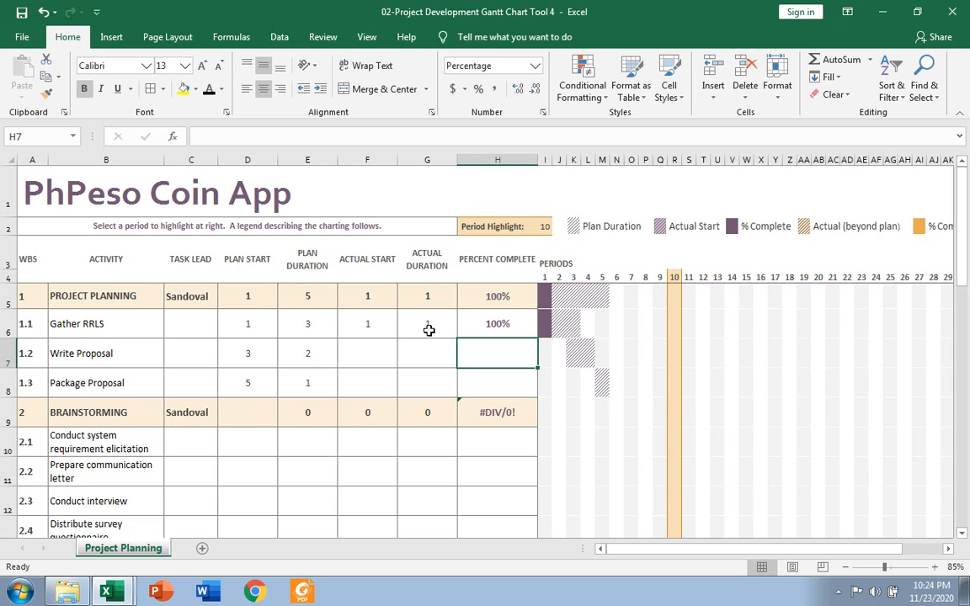
- Check periods 2 and 3 in the Gather RRLS row of the chart and set the task's actual duration to 2
drag(561, 327, 576, 331)
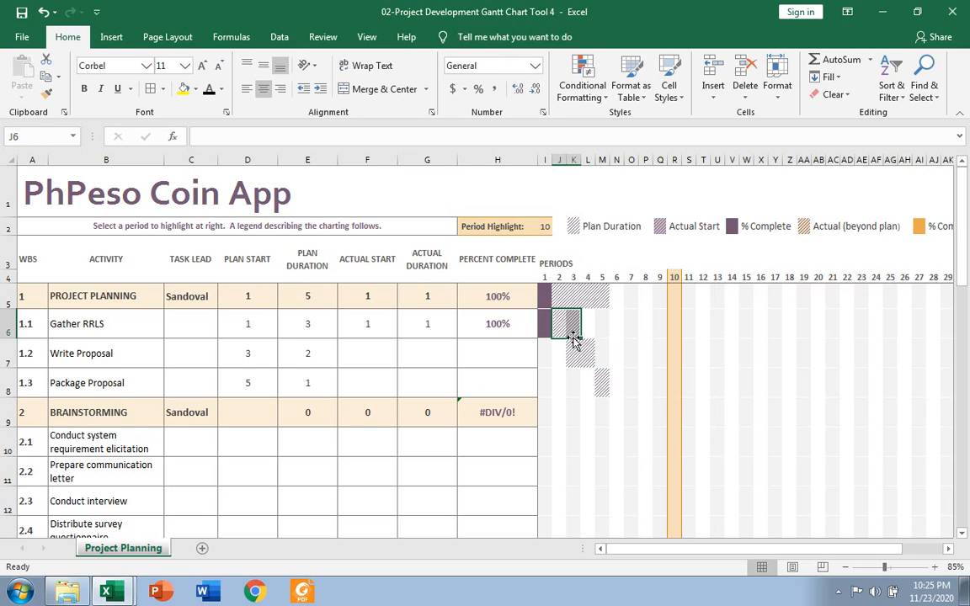
click(390, 327)
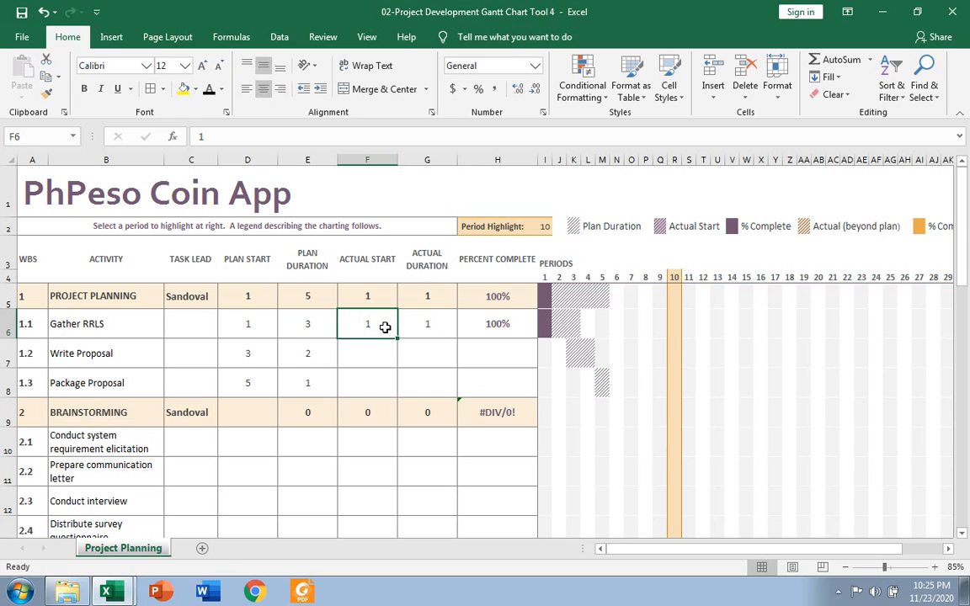
key(Tab)
text(2)
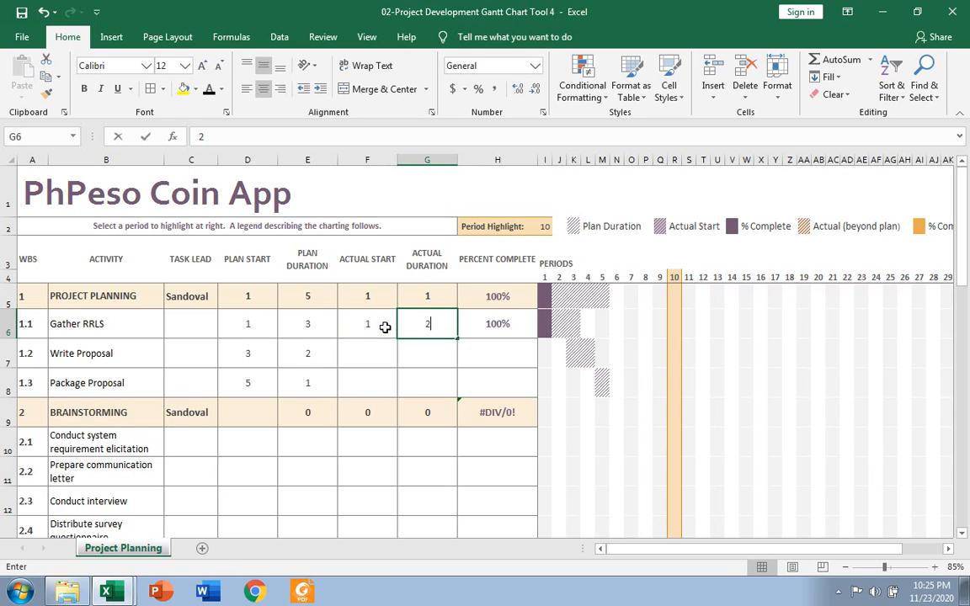
key(Tab)
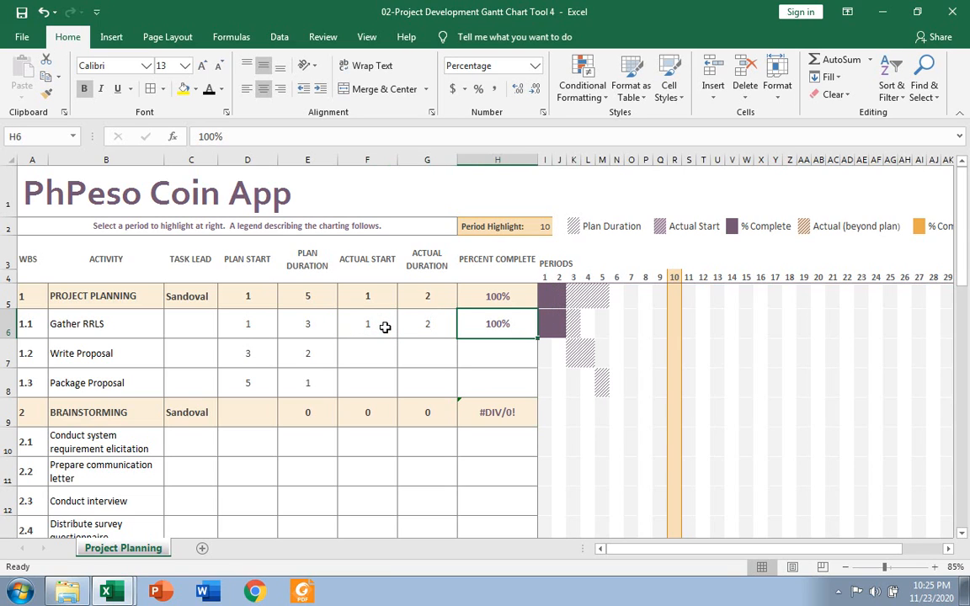
- Set the Gather RRLS task's percent complete with the formula =2/3
text(=/2)
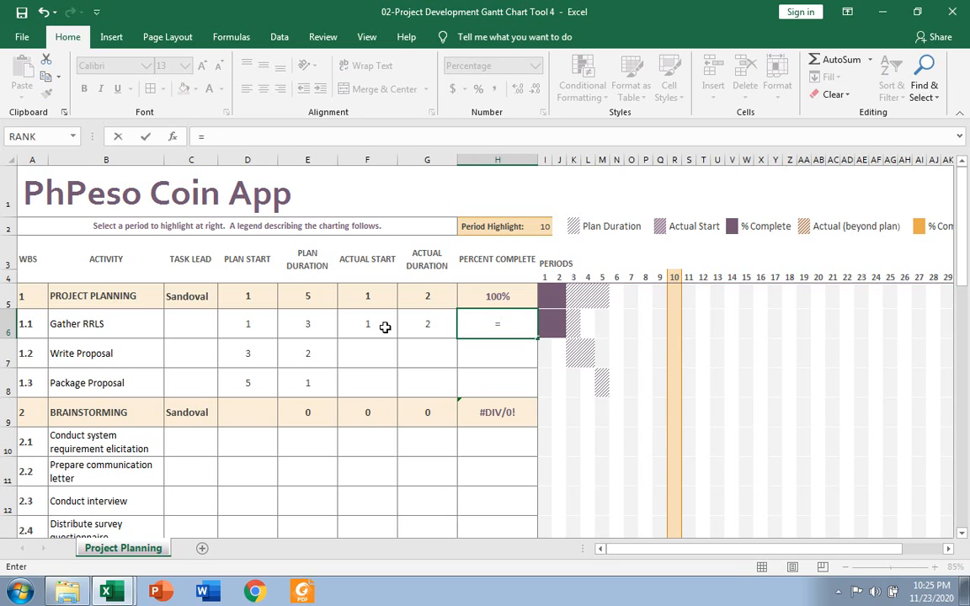
key(BackSpace)
key(BackSpace)
text(2/3)
key(Return)
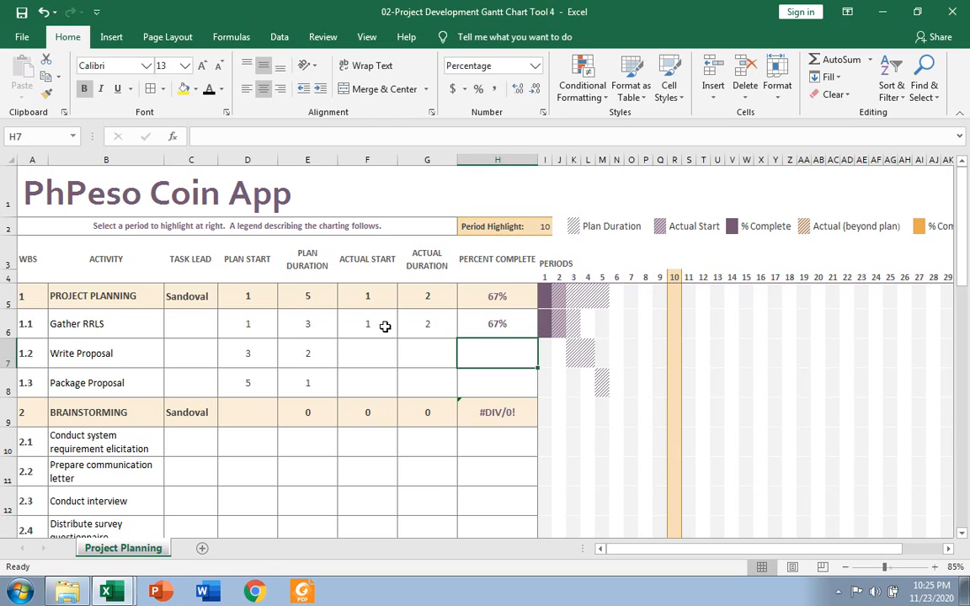
click(508, 325)
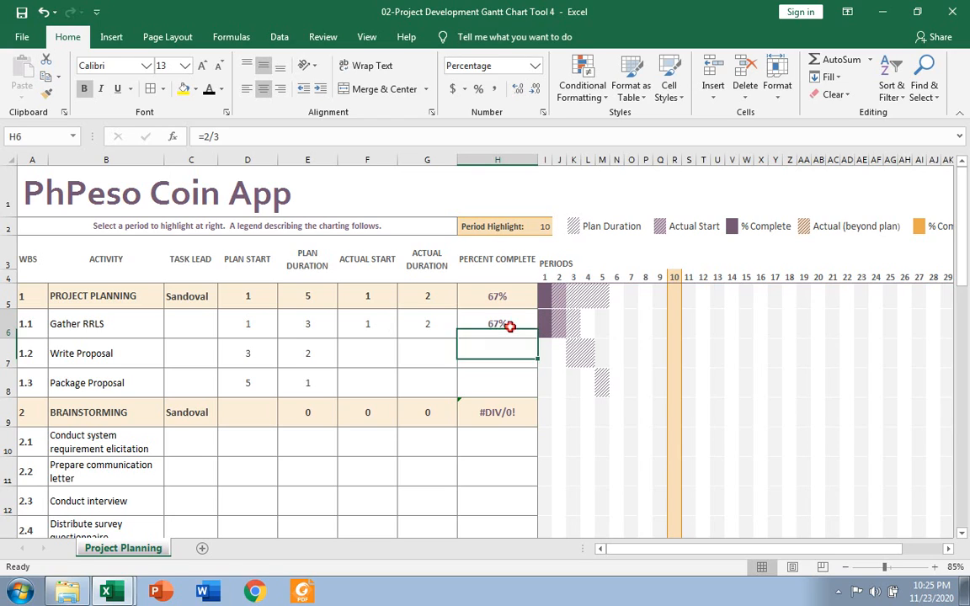
- Try 80% as the Gather RRLS task's percent complete and settle on 100%
text(80%)
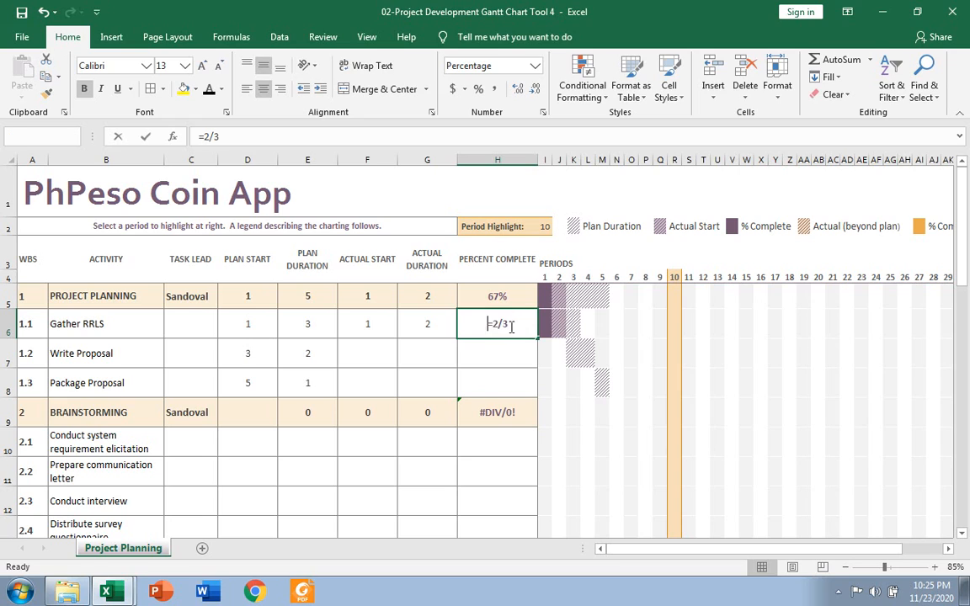
key(Return)
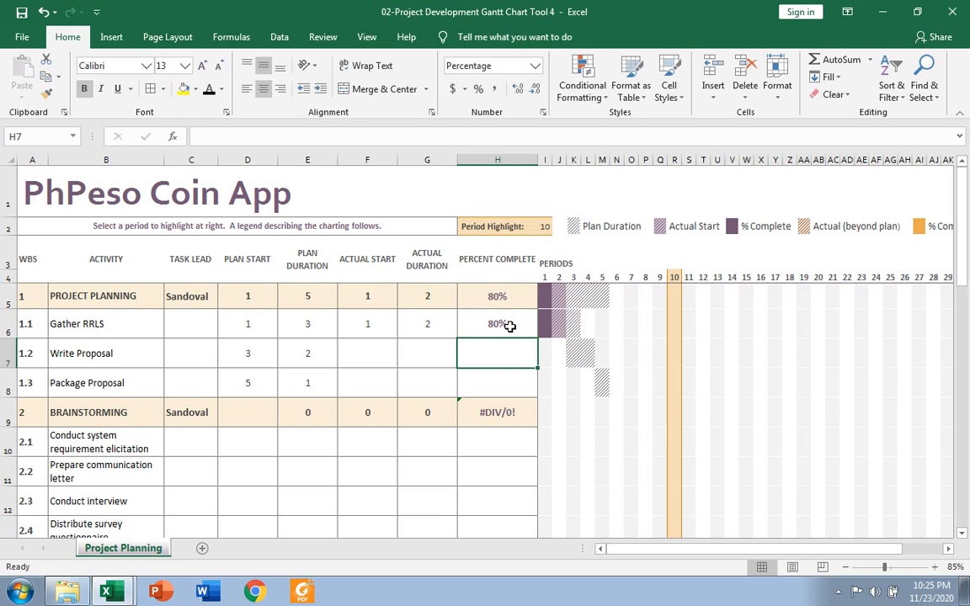
click(515, 327)
text(100)
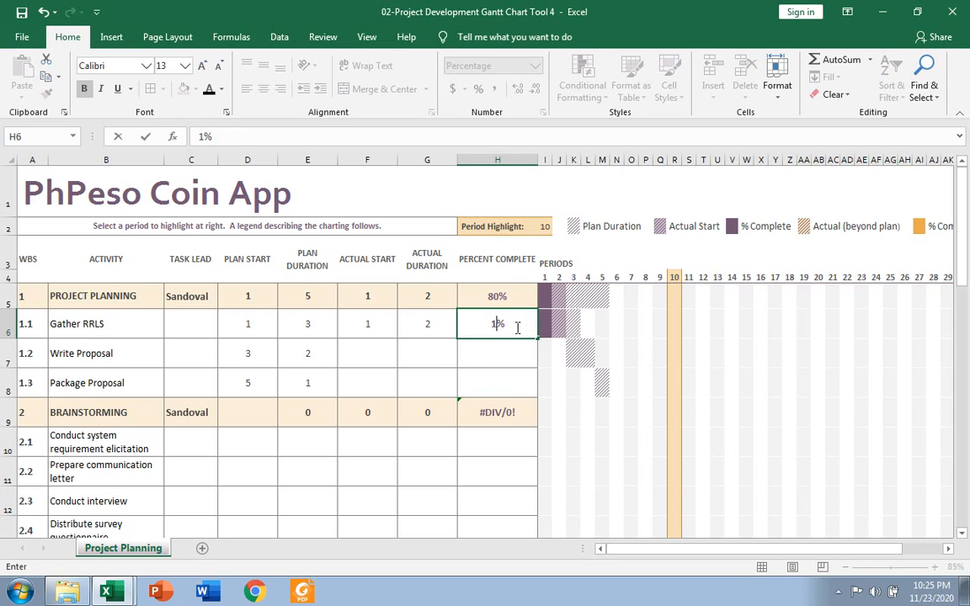
key(Return)
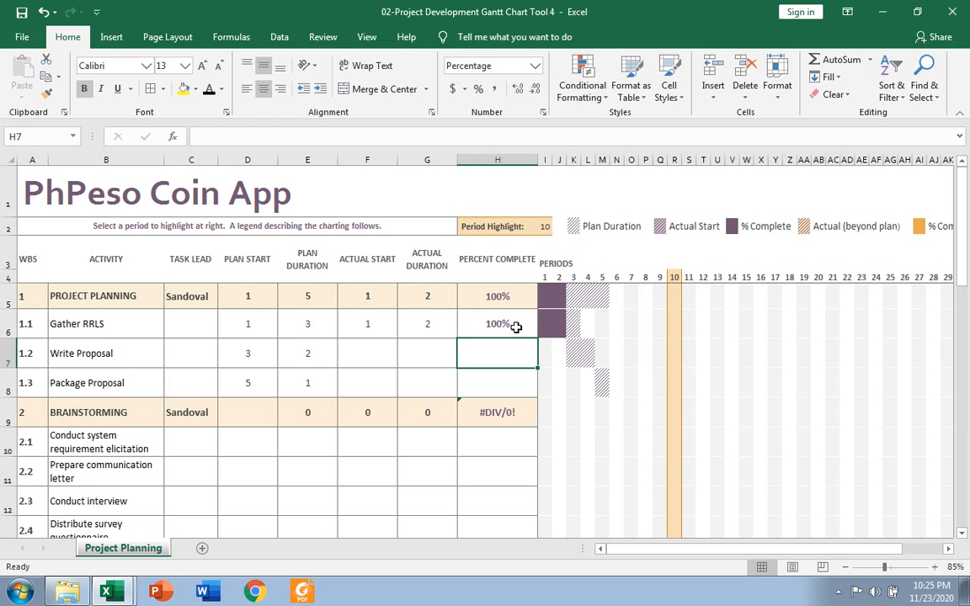
- Set the Gather RRLS task's actual duration to 3 periods
click(417, 326)
text(3)
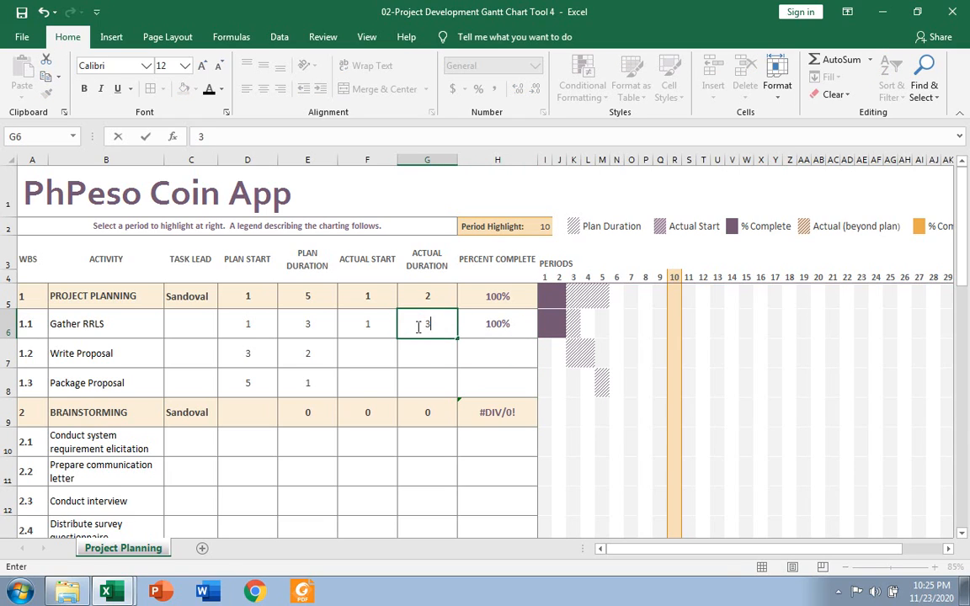
key(Tab)
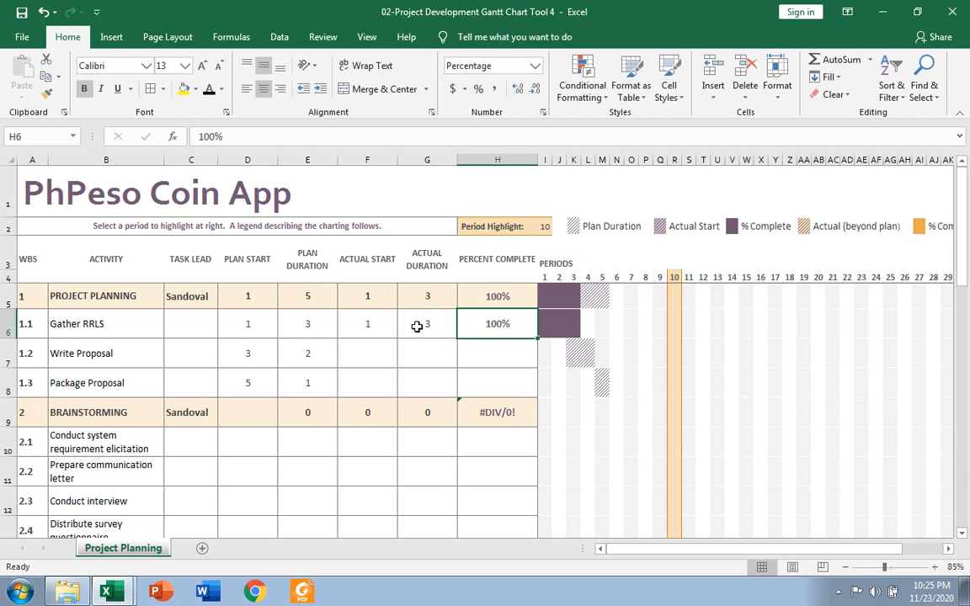
key(Return)
- Fill in the Write Proposal task with actual start 3, actual duration 3 and percent complete 100%
click(369, 356)
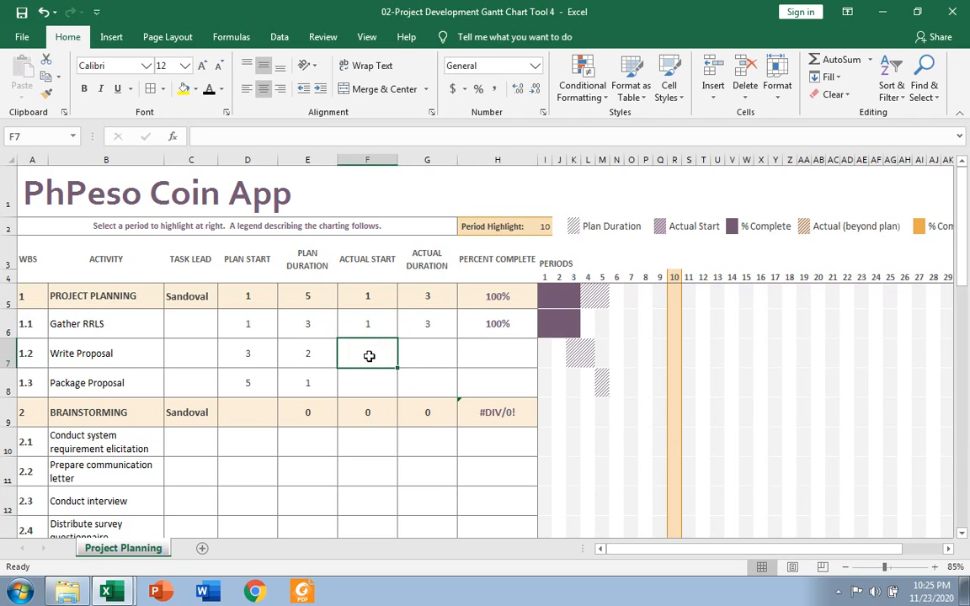
click(250, 353)
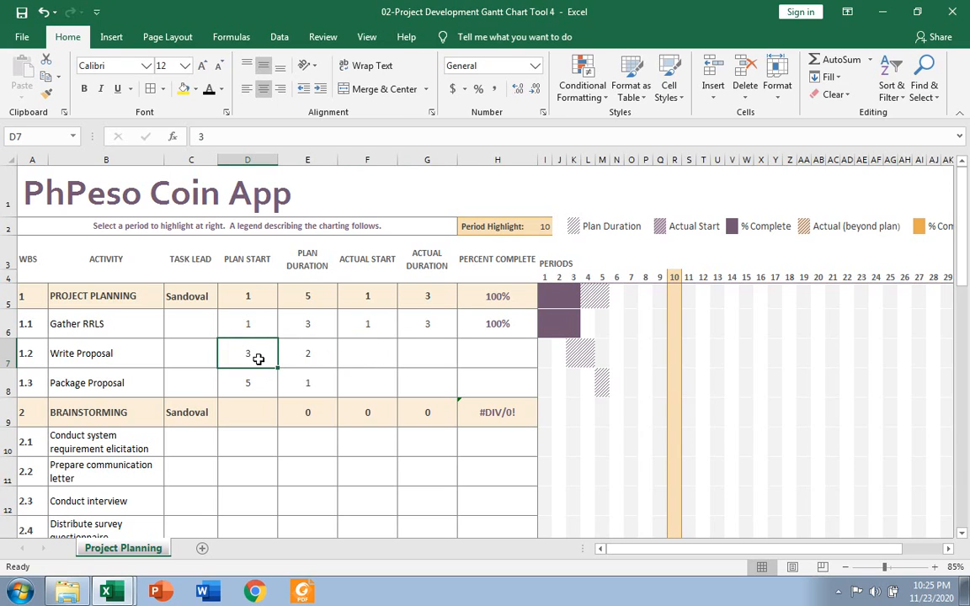
click(380, 365)
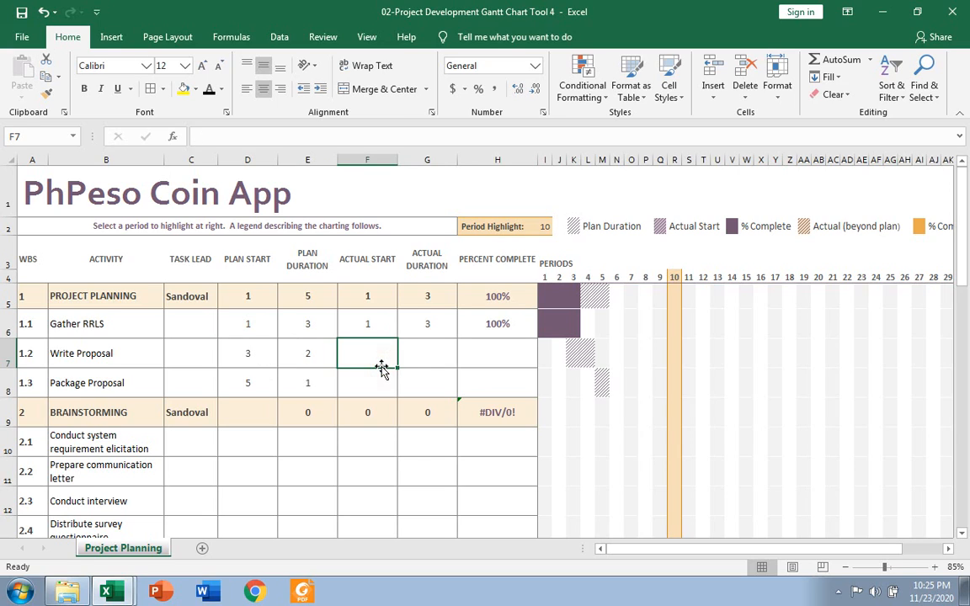
text(3)
key(Tab)
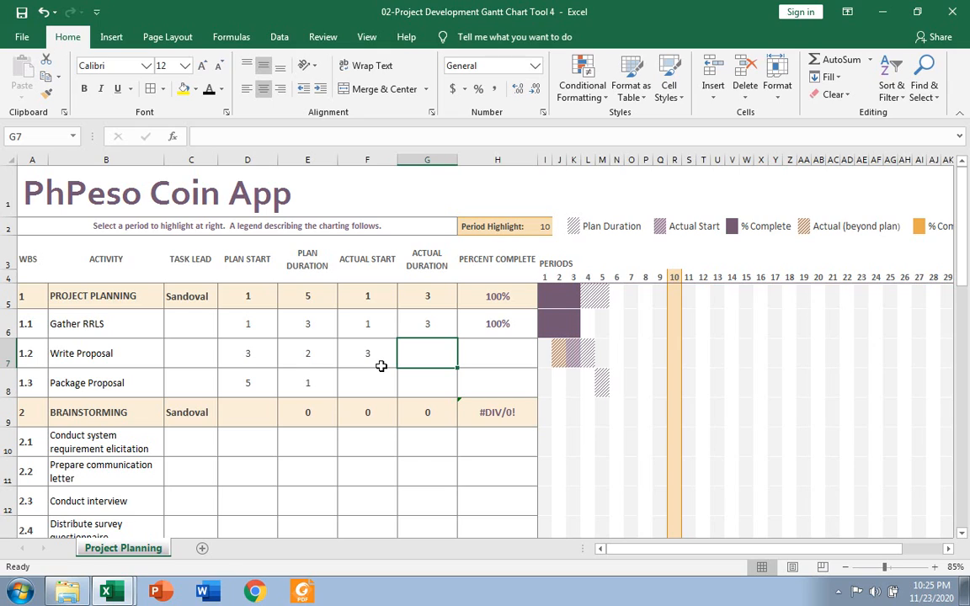
text(3)
key(Tab)
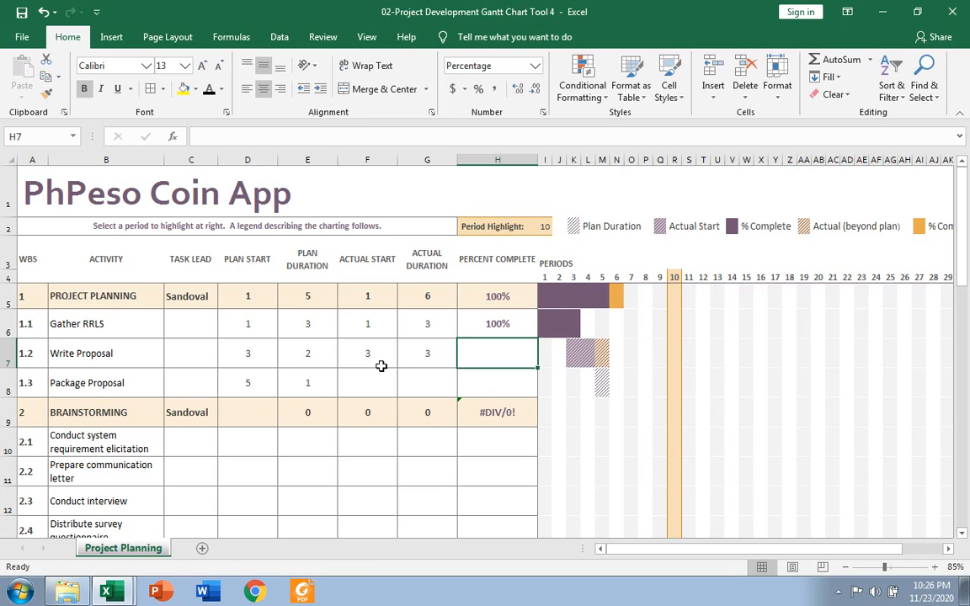
text(100)
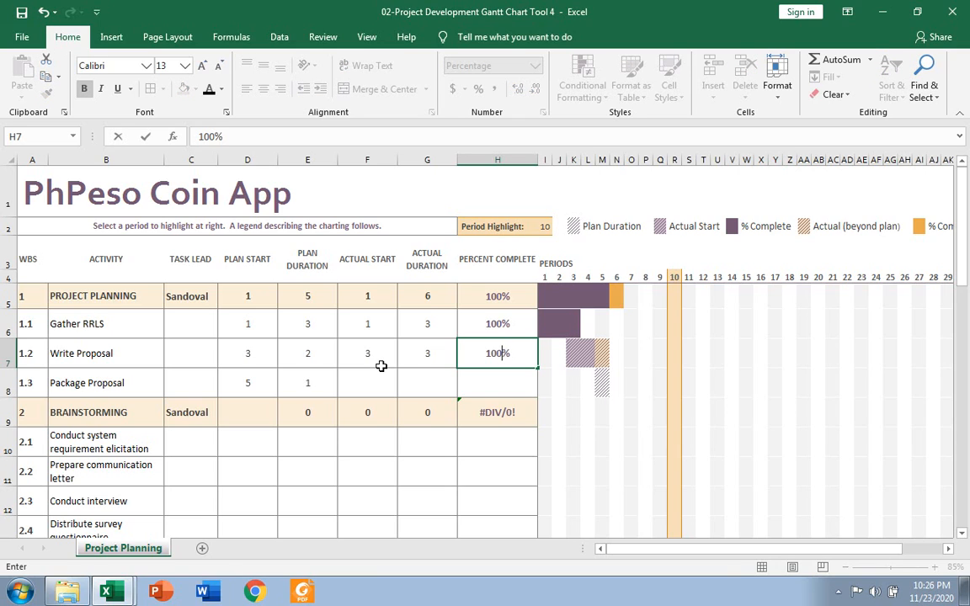
key(Return)
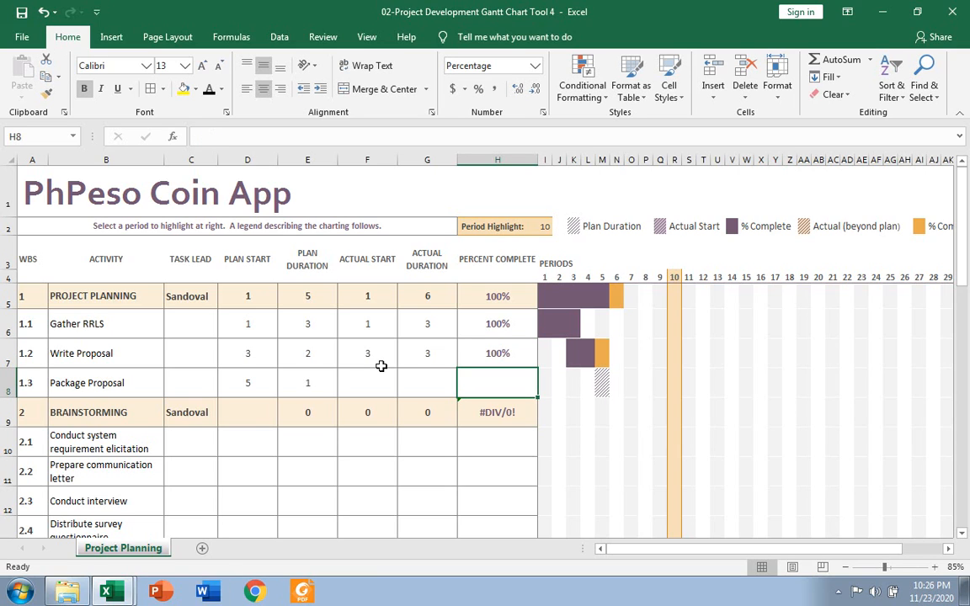
- Subtract 1 from Project Planning's total actual duration, making the formula =SUM(G6:G8)-1
click(601, 354)
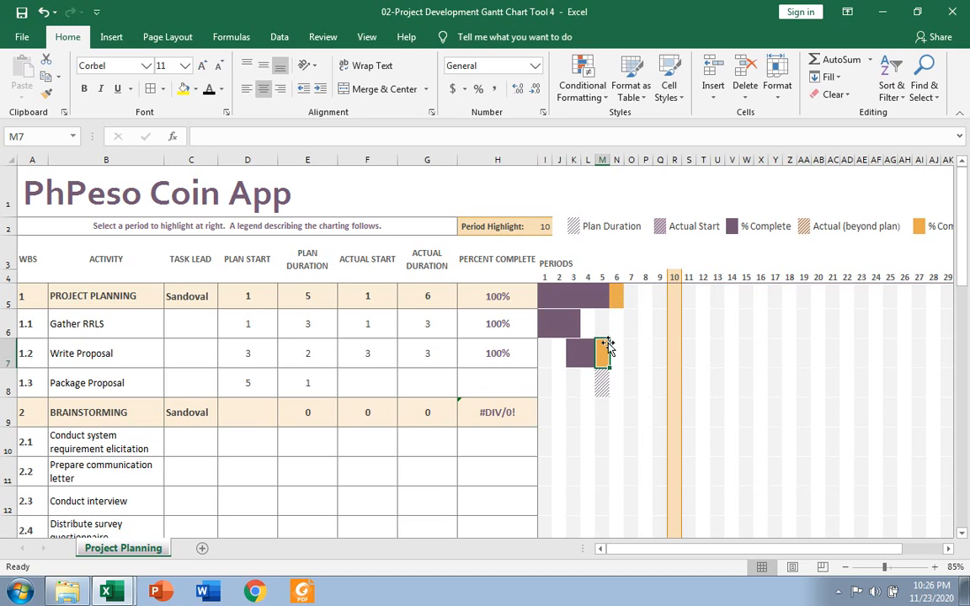
click(428, 295)
click(300, 136)
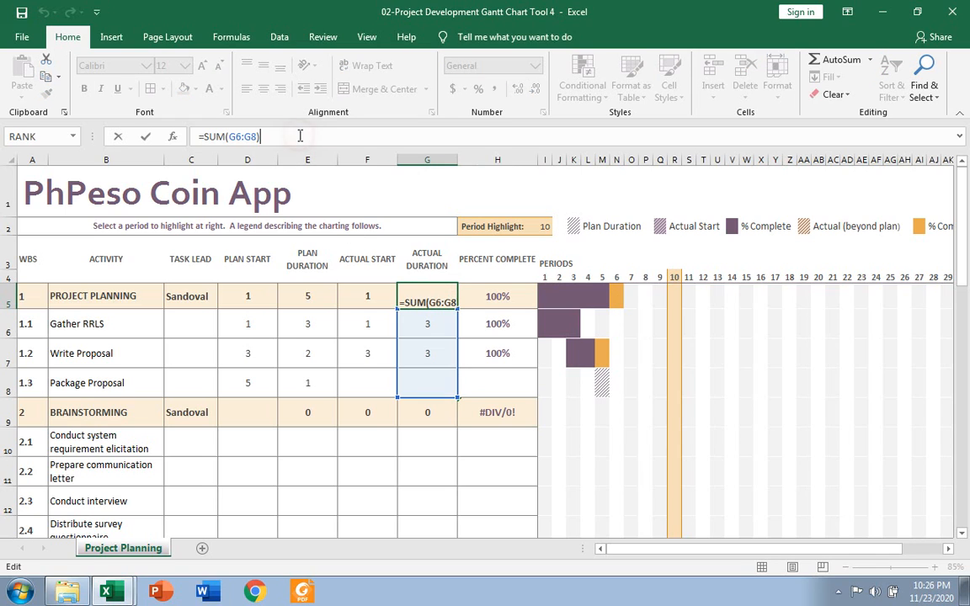
text(-1)
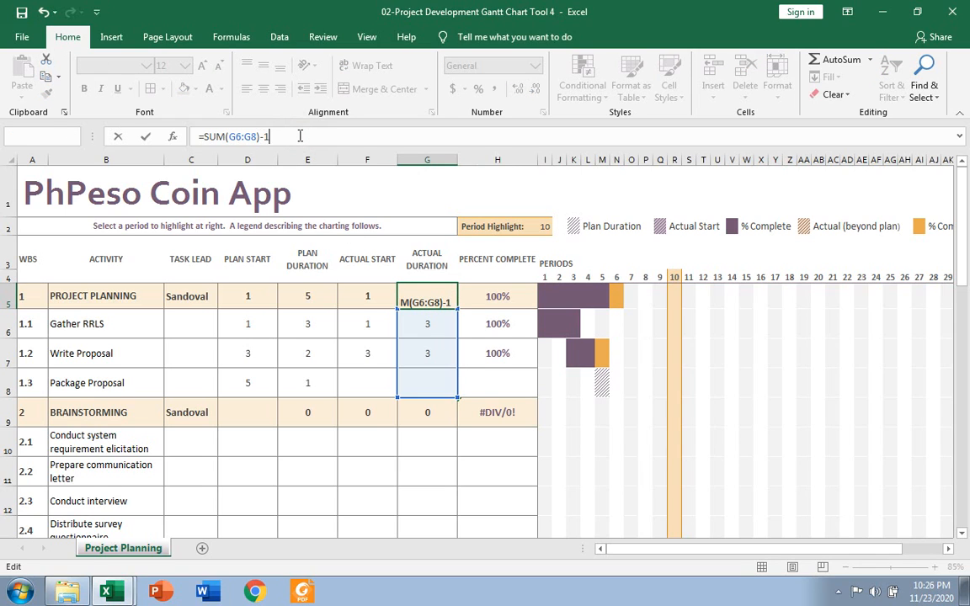
key(Return)
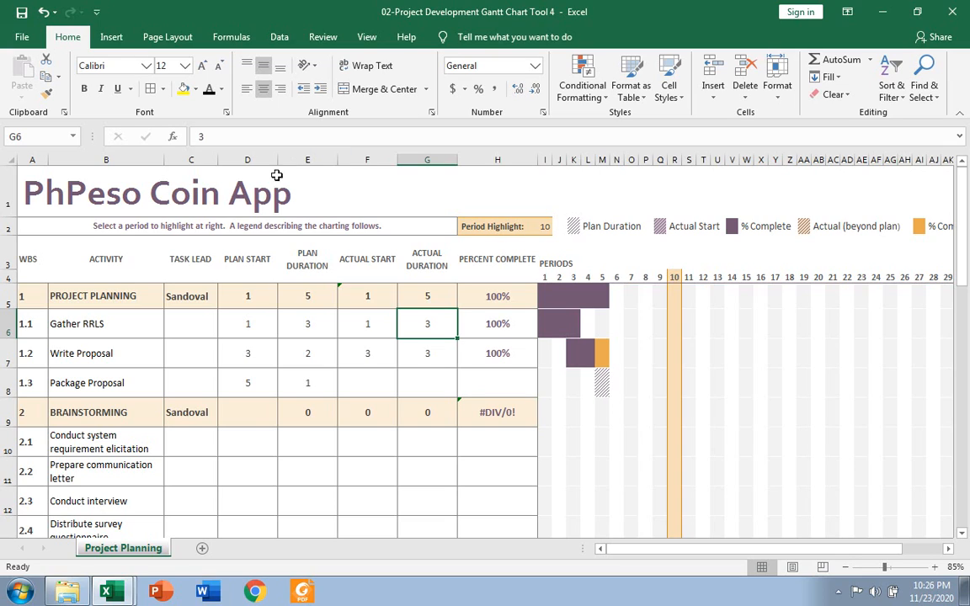
- Fill in the Package Proposal task with actual start 5, actual duration 1 and percent complete 100%
click(357, 371)
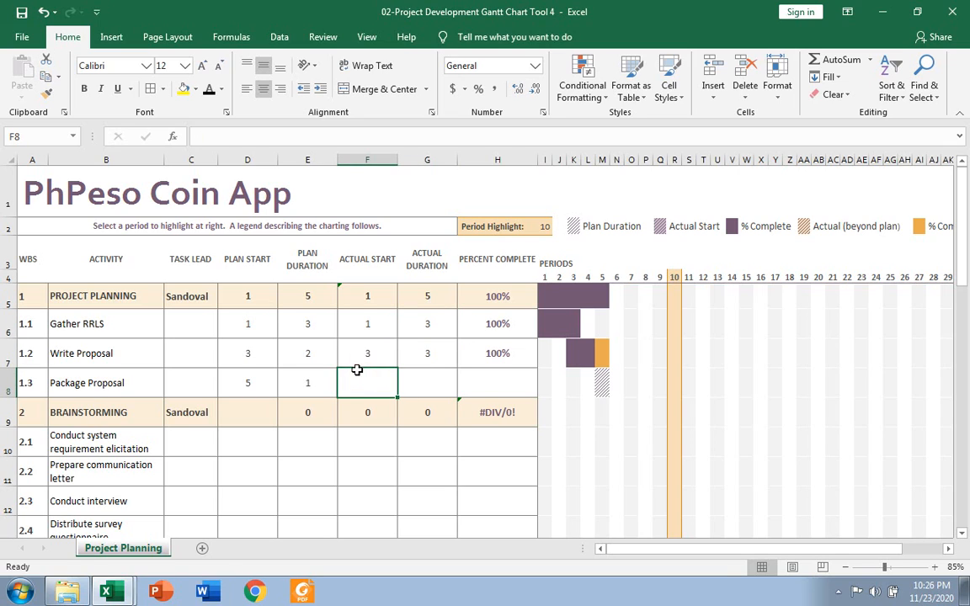
text(5)
key(Tab)
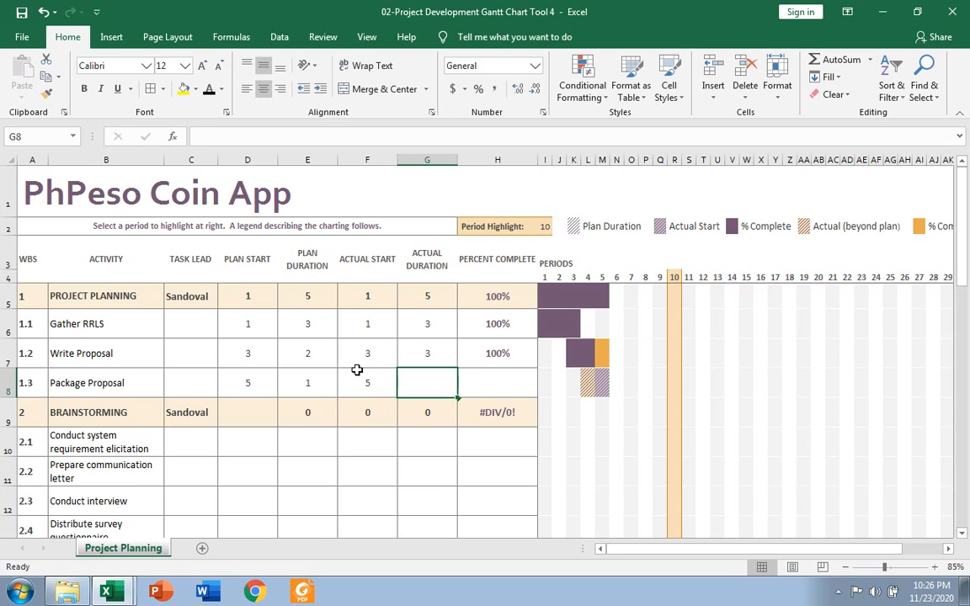
text(1)
key(Tab)
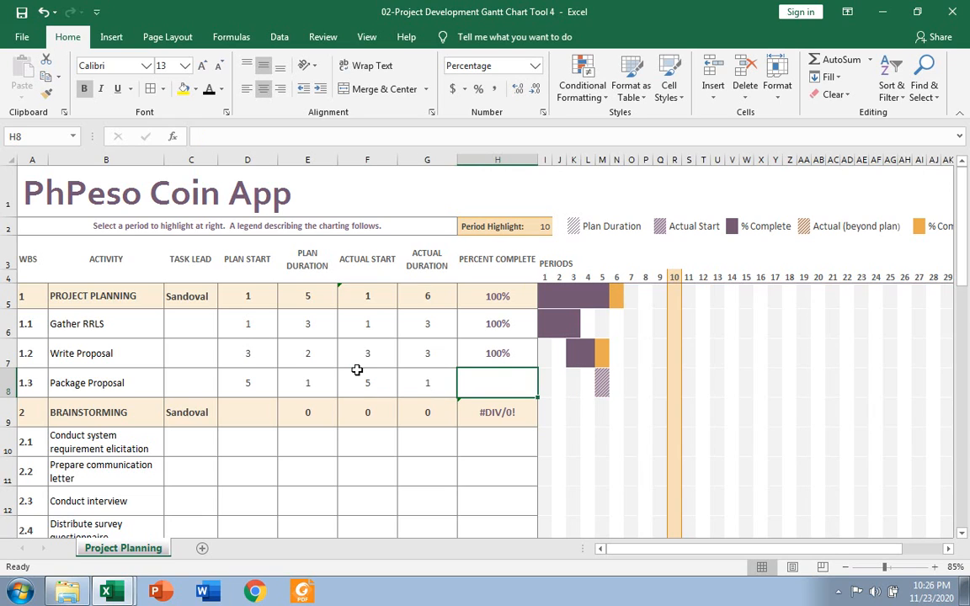
text(100)
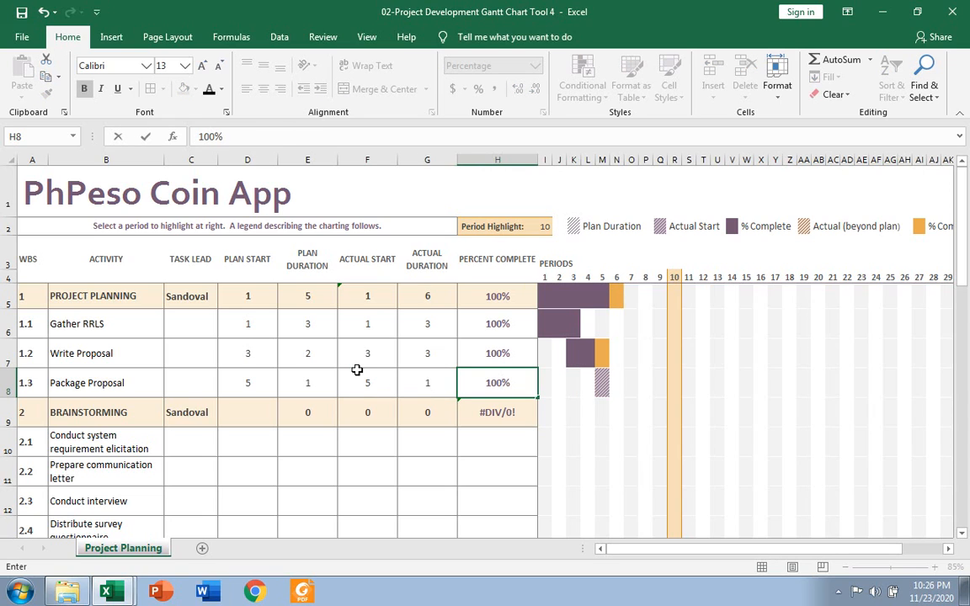
key(Return)
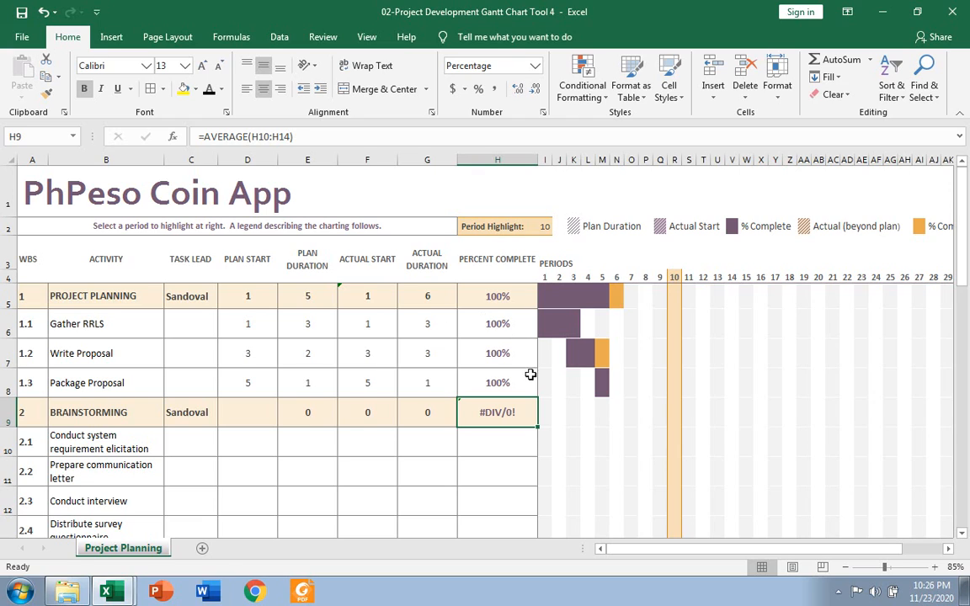
- Change the Project Planning actual duration formula to =SUM(G6:G8)-2
click(602, 383)
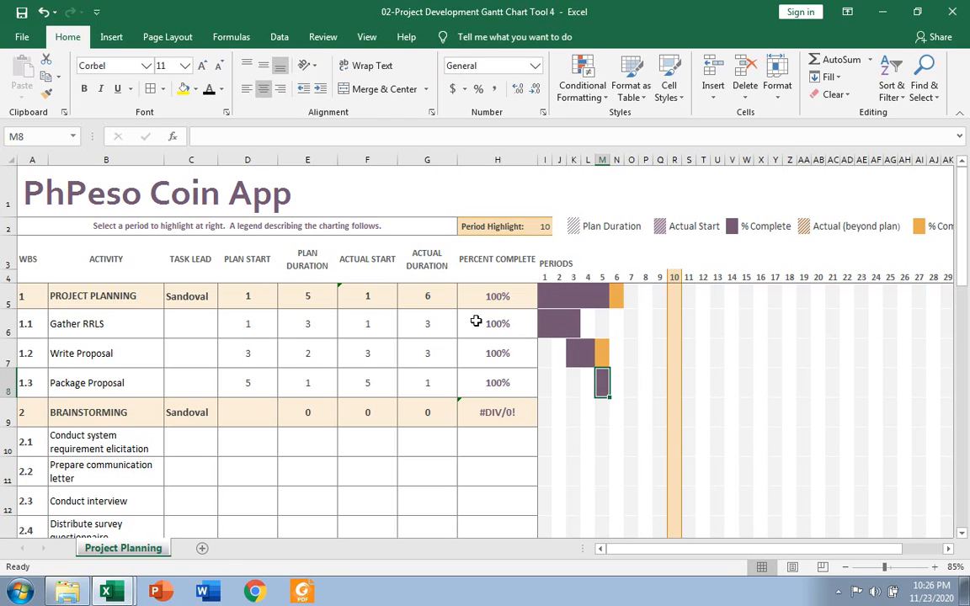
click(438, 293)
click(274, 137)
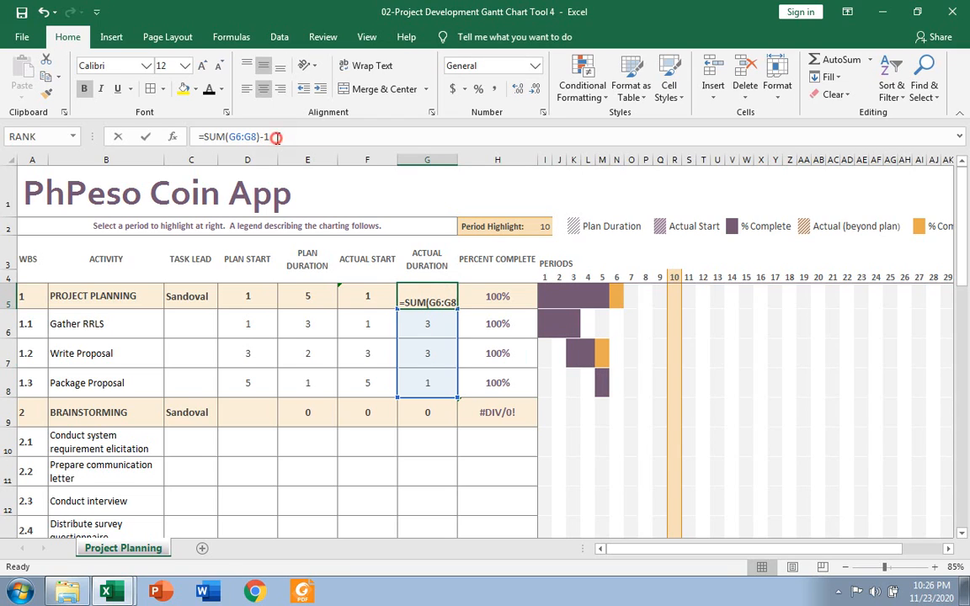
key(BackSpace)
text(2)
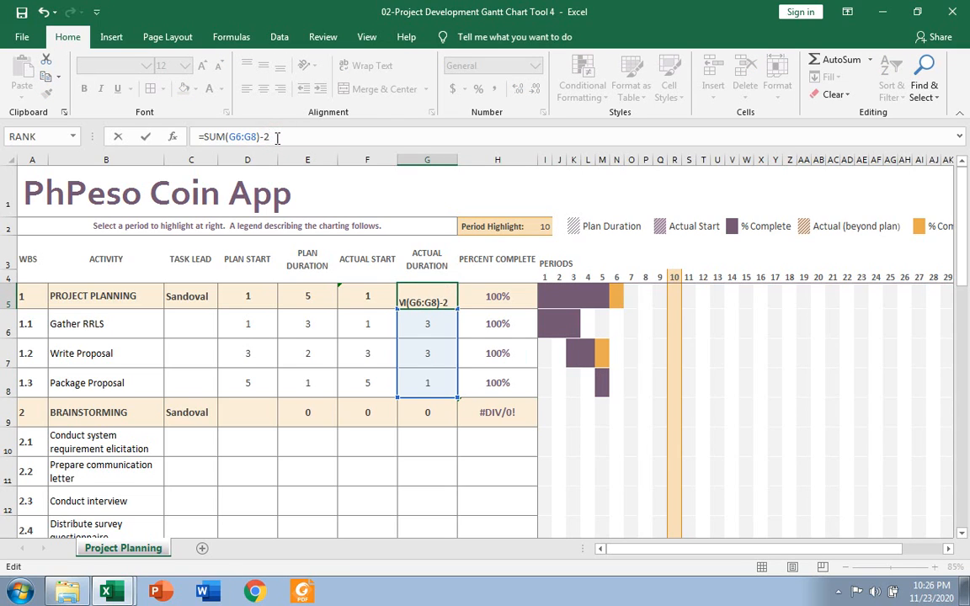
key(Return)
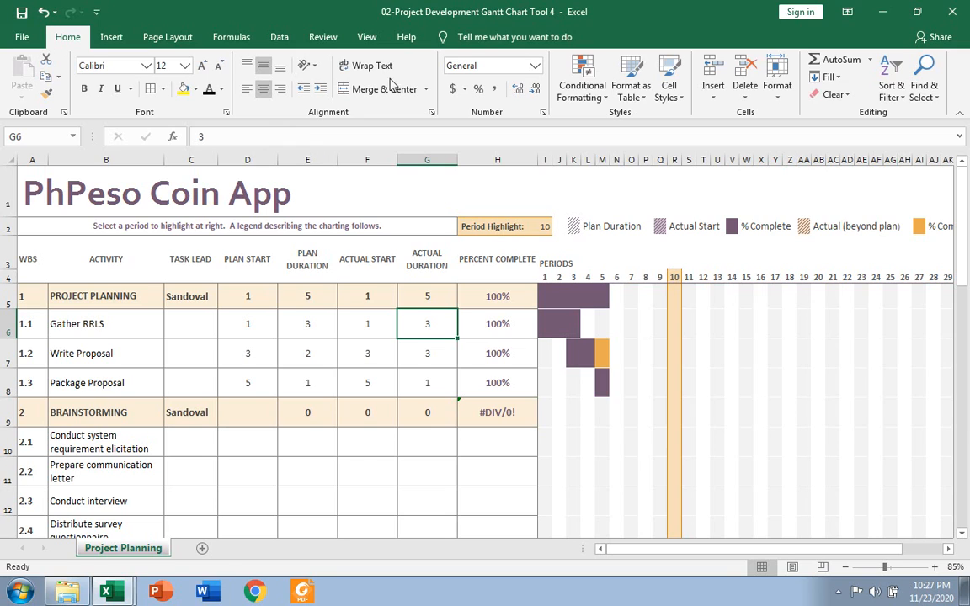
- Examine the chart bars of Project Planning and its subtasks, especially periods 3 to 5 of Write Proposal
click(546, 293)
drag(546, 293, 602, 352)
click(569, 352)
click(602, 352)
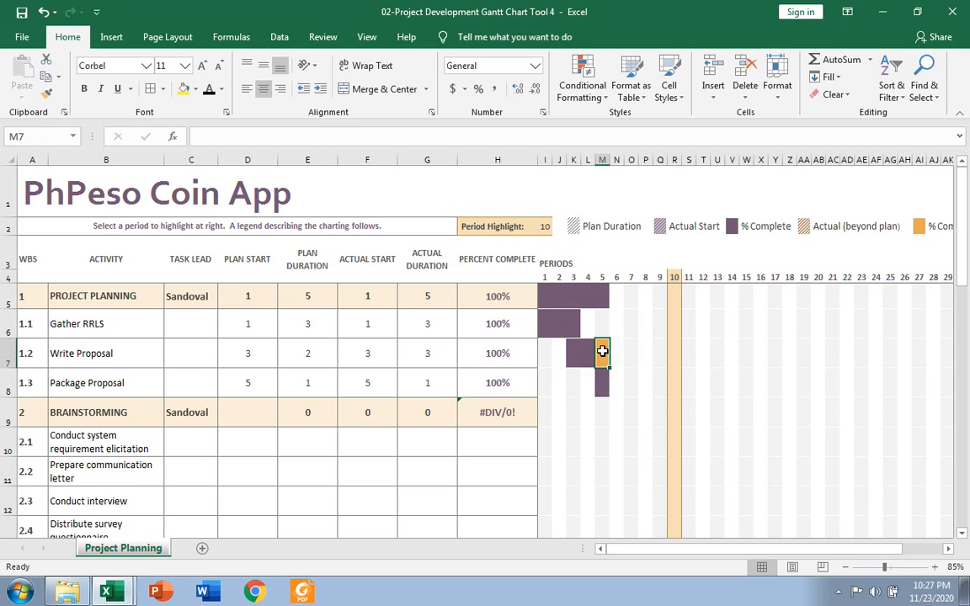
drag(572, 350, 607, 353)
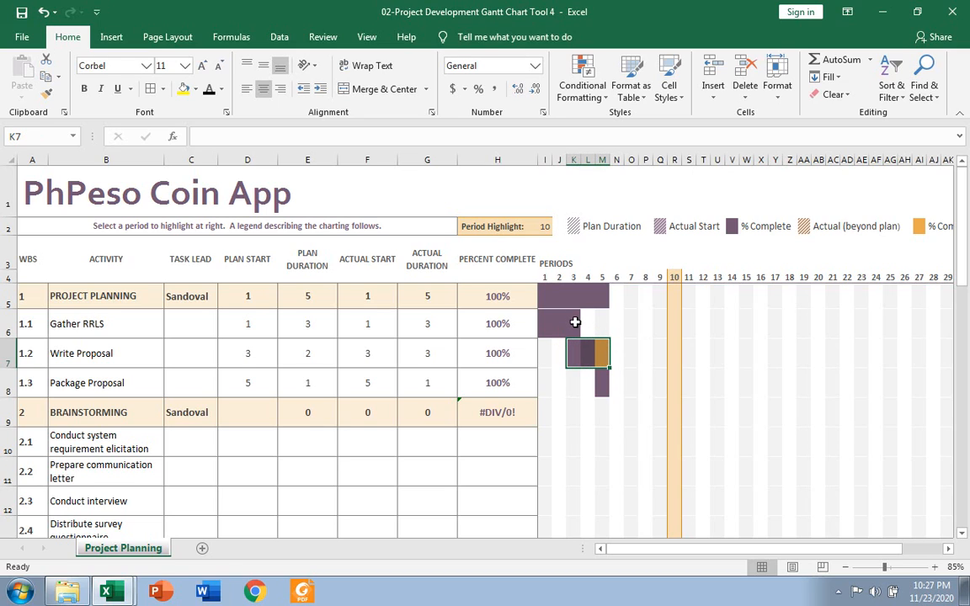
click(541, 381)
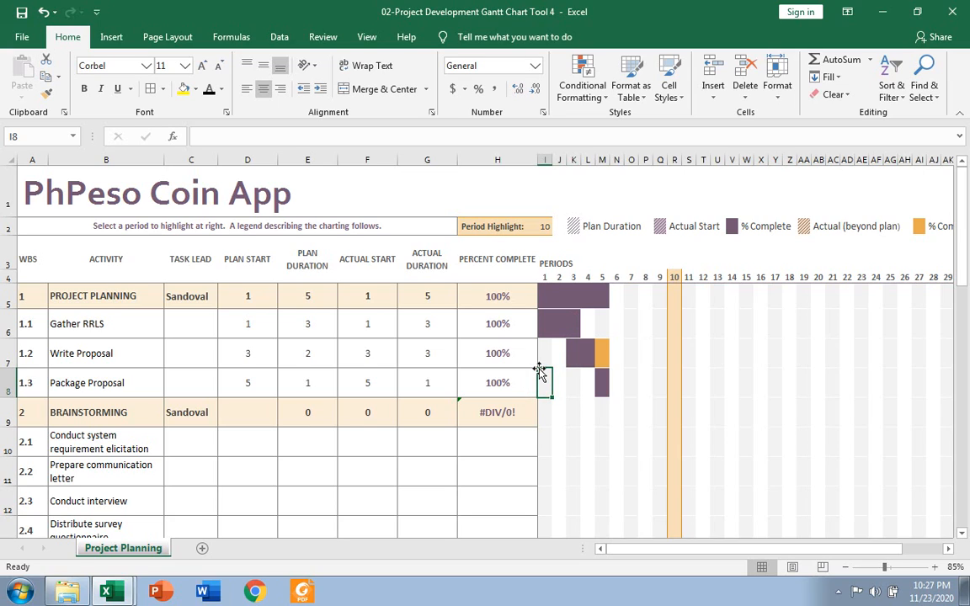